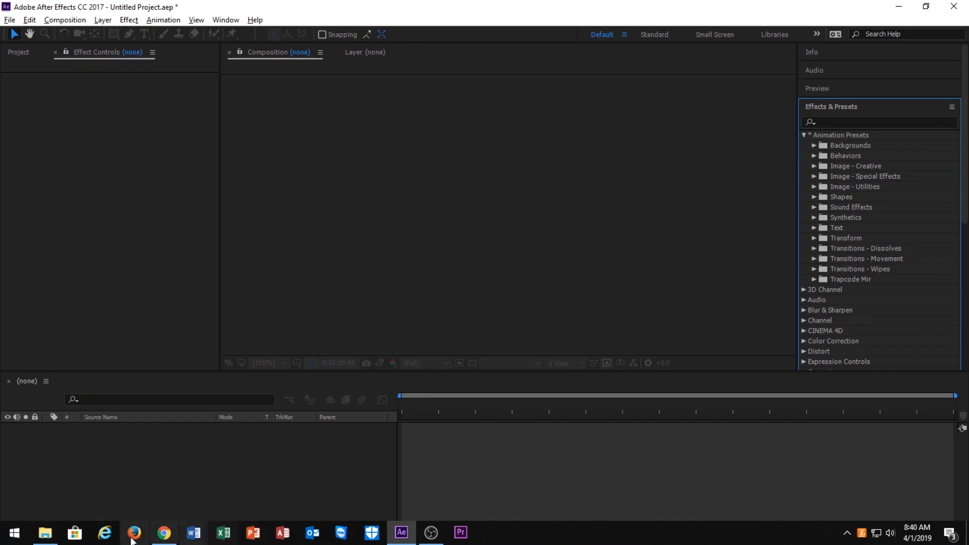
{"action": "left_click", "coordinate": [45, 533]}
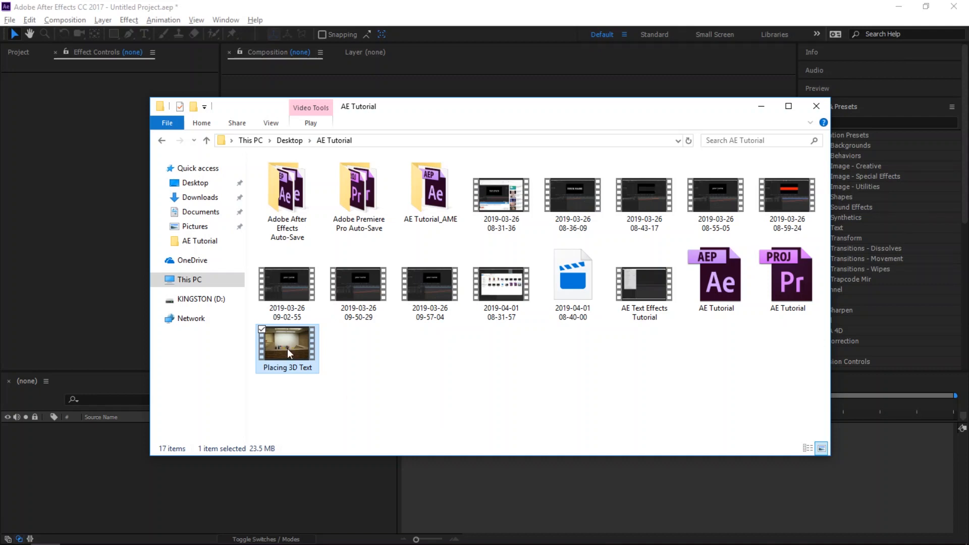
{"action": "left_click", "coordinate": [308, 6]}
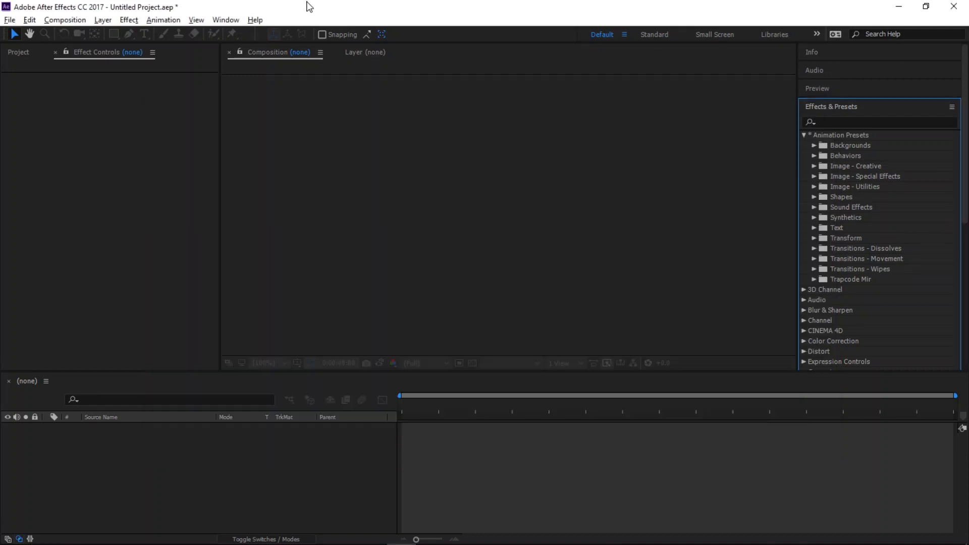
Close the current project to start with a fresh, empty project
{"action": "left_click", "coordinate": [10, 20]}
{"action": "left_click", "coordinate": [52, 131]}
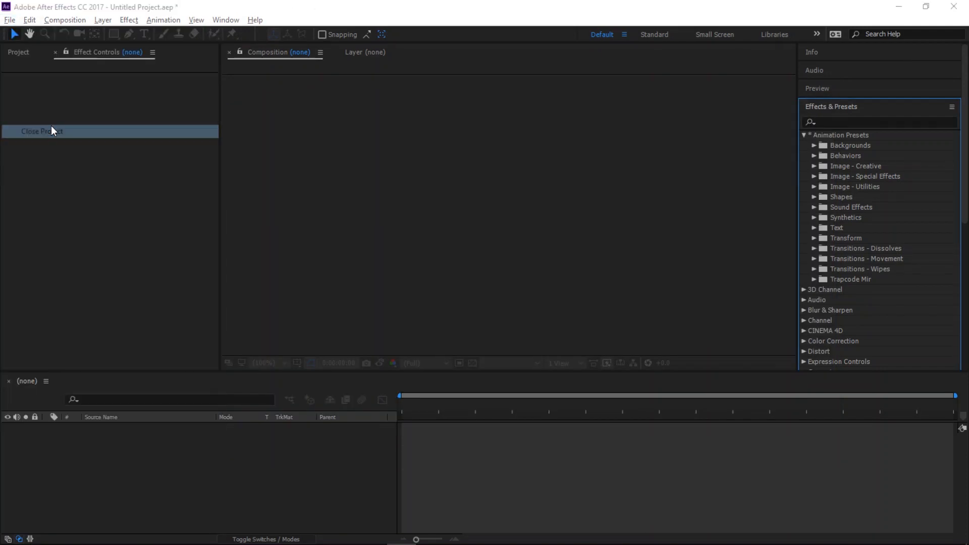
{"action": "left_click", "coordinate": [514, 294]}
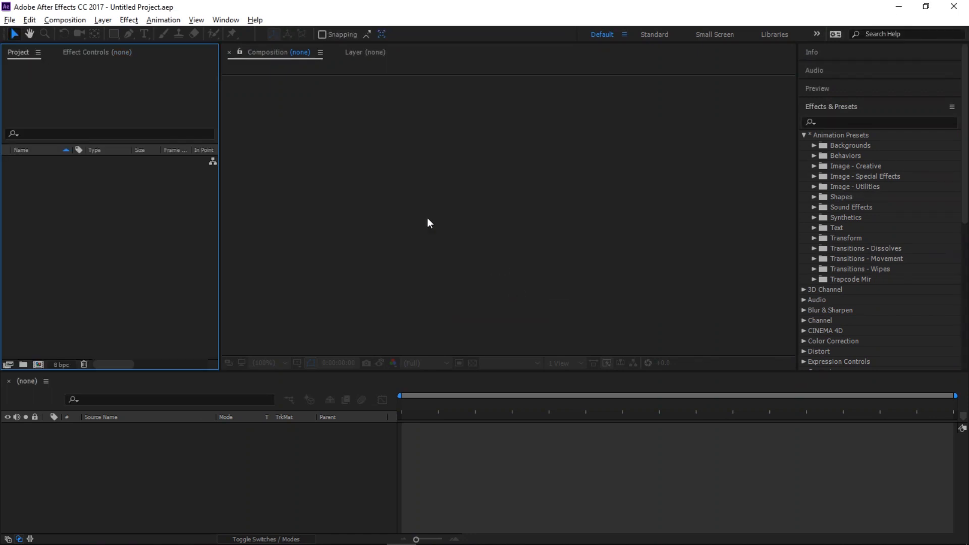
{"action": "left_click", "coordinate": [9, 19]}
{"action": "left_click", "coordinate": [44, 131]}
Import the Placing 3D Text video from the AE Tutorial folder into the project
{"action": "left_click", "coordinate": [803, 135]}
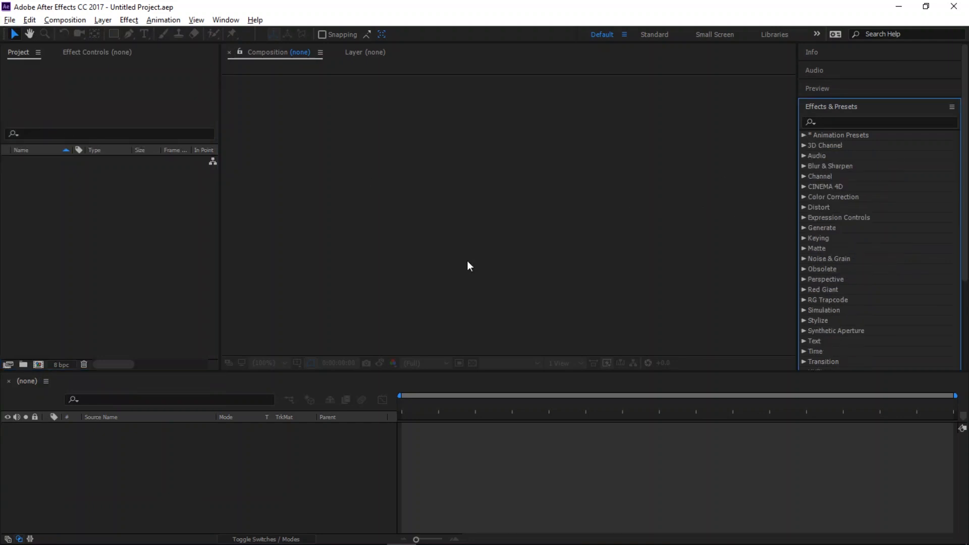
{"action": "left_click", "coordinate": [45, 533]}
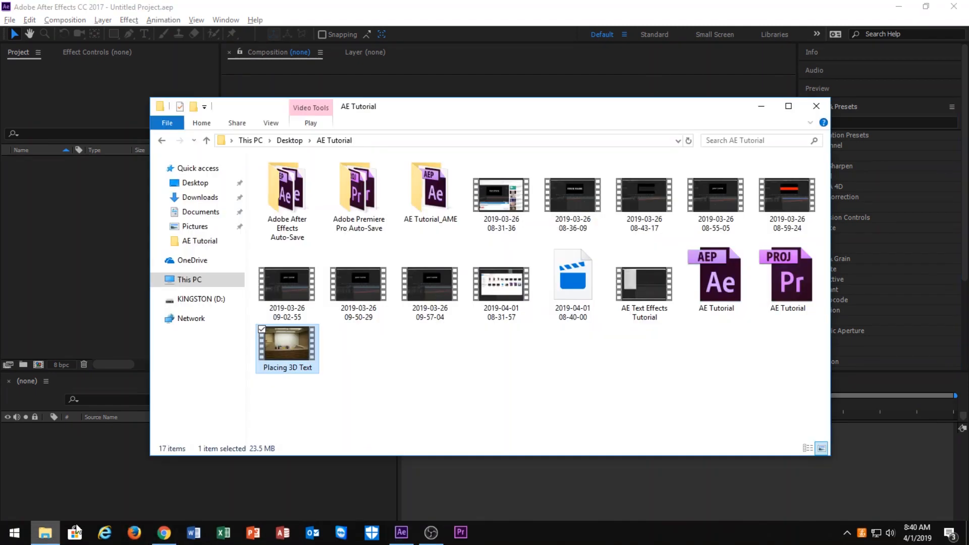
{"action": "left_click_drag", "start_coordinate": [290, 339], "coordinate": [68, 241]}
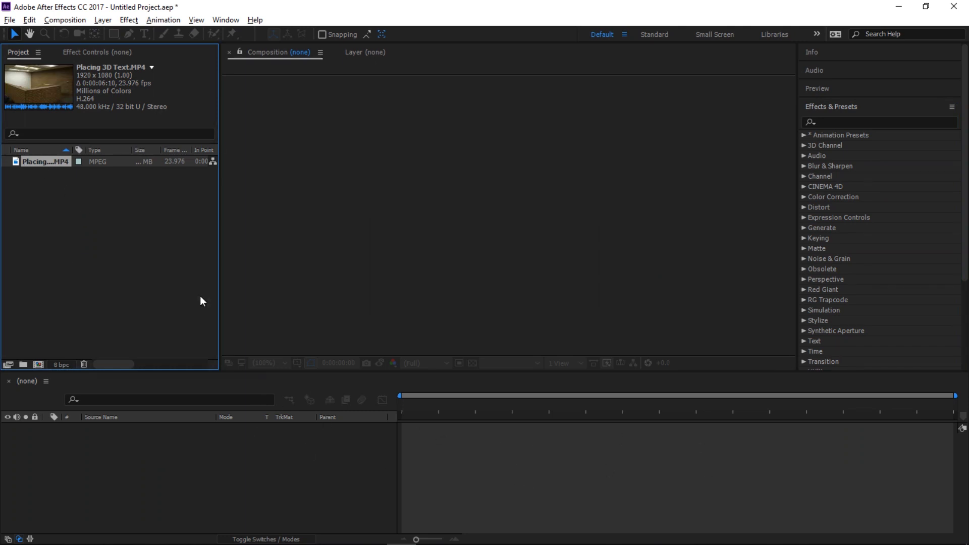
Create a new composition from the Placing 3D Text footage
{"action": "right_click", "coordinate": [47, 160]}
{"action": "left_click", "coordinate": [83, 192]}
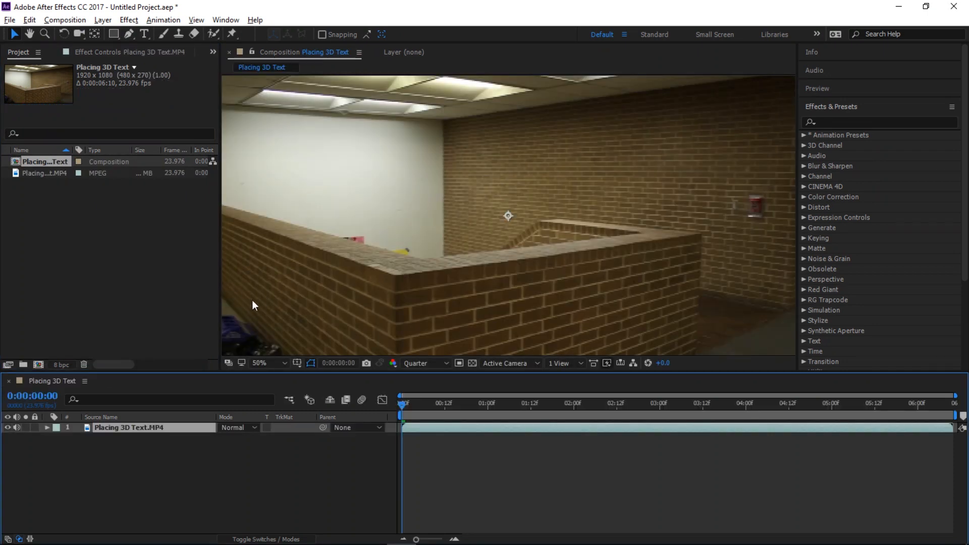
Preview the footage, check the resolution options, and move the playhead to about 0:00:01:07
{"action": "key", "text": "space"}
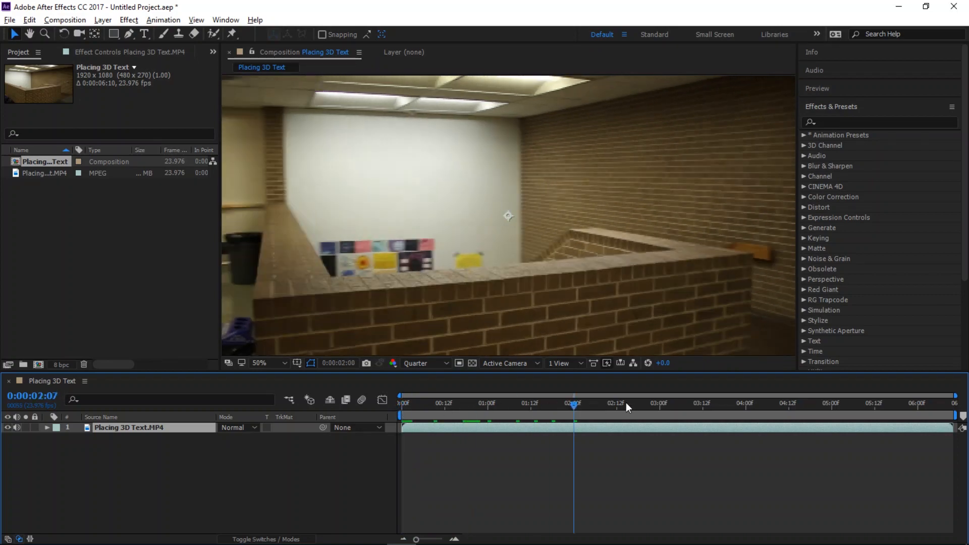
{"action": "key", "text": "space"}
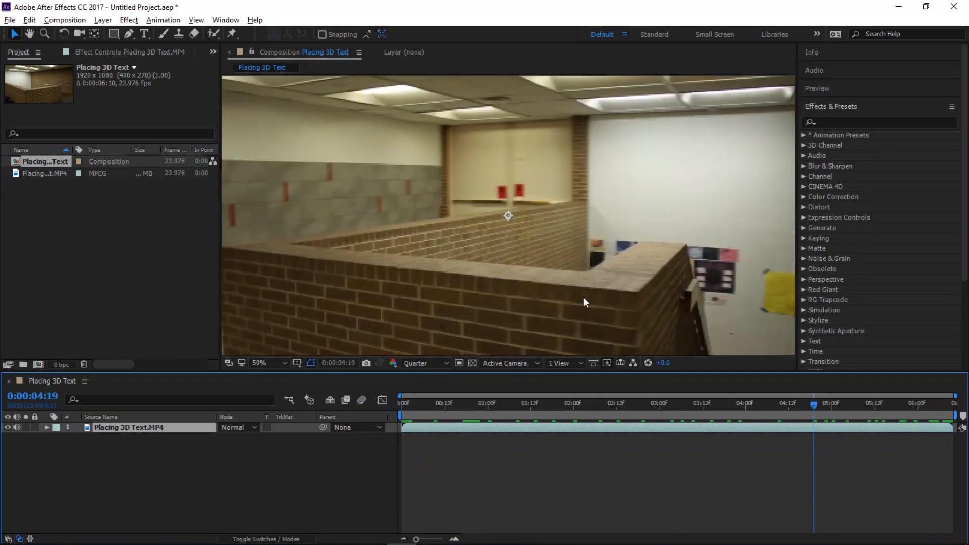
{"action": "left_click", "coordinate": [196, 20]}
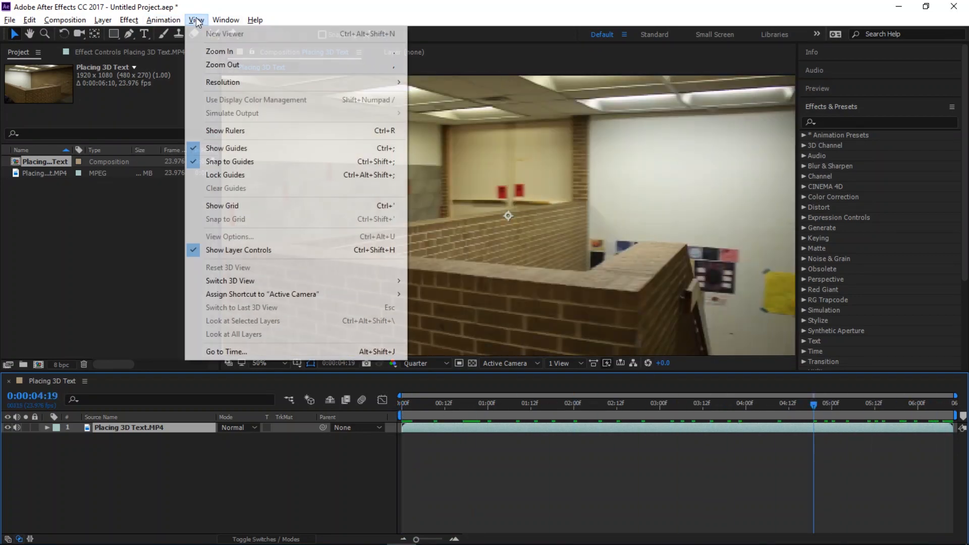
{"action": "mouse_move", "coordinate": [218, 84]}
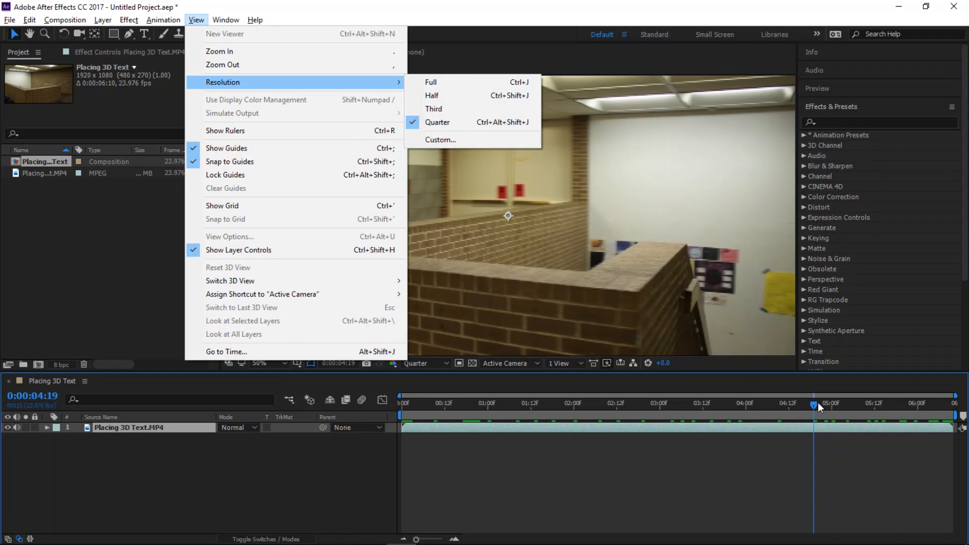
{"action": "left_click_drag", "start_coordinate": [814, 403], "coordinate": [514, 450]}
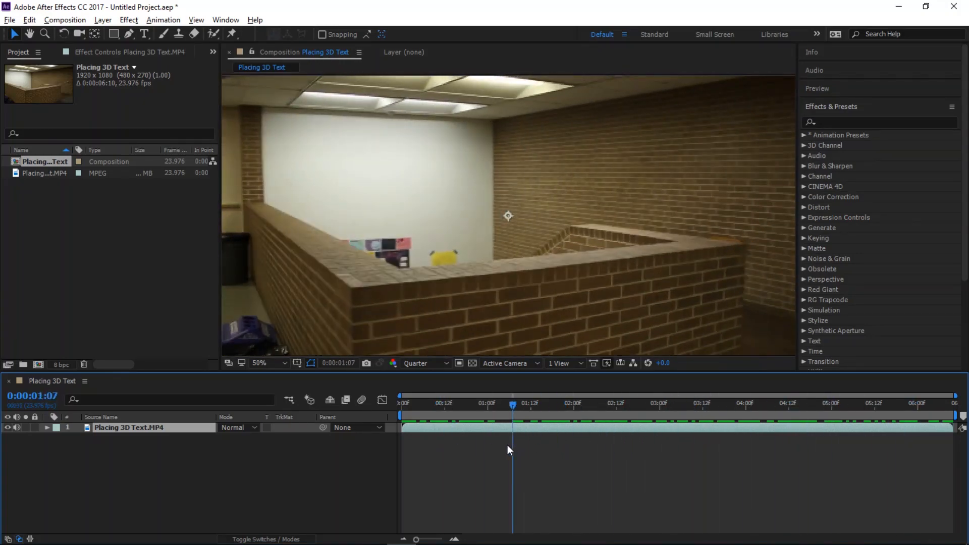
Search the effects for Lumetri Color and apply it to the footage layer
{"action": "left_click", "coordinate": [885, 122]}
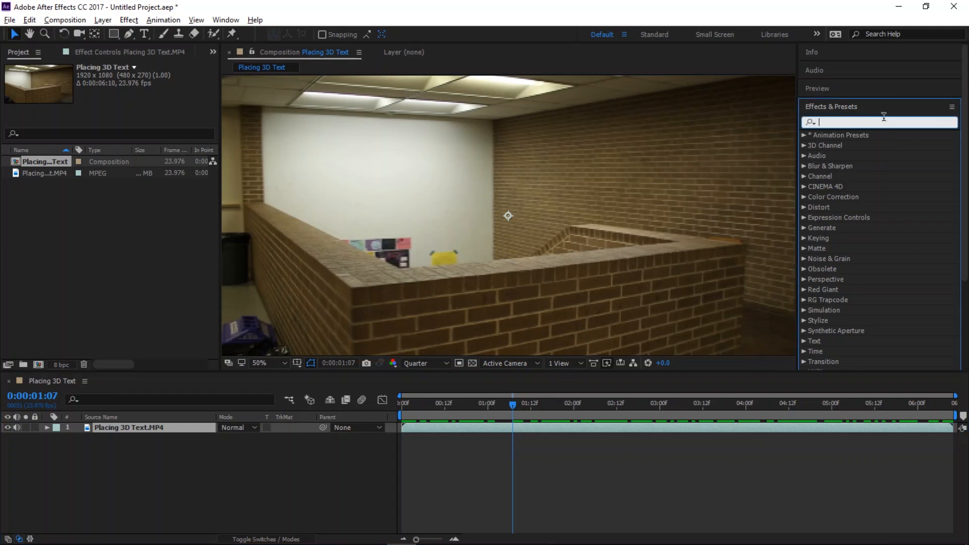
{"action": "type", "text": "lum"}
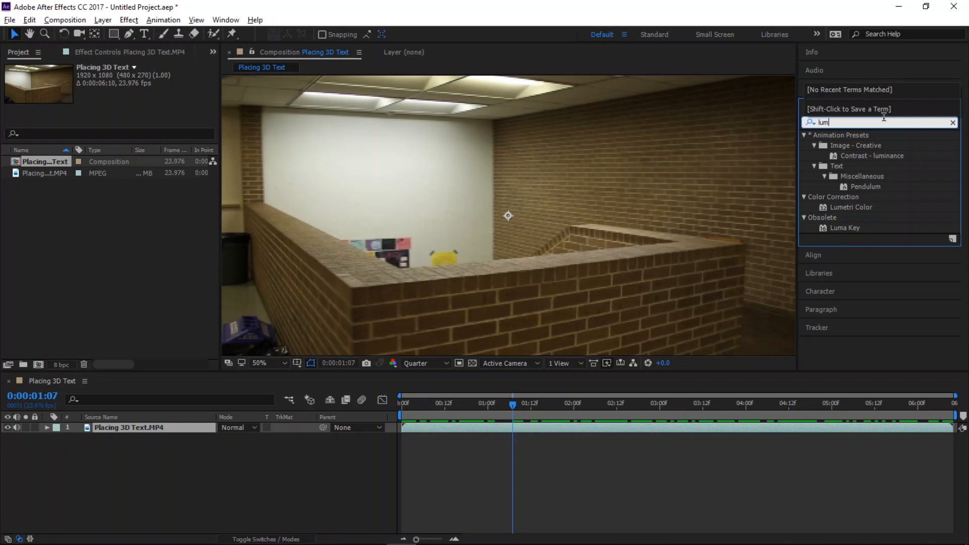
{"action": "left_click_drag", "start_coordinate": [858, 207], "coordinate": [499, 427]}
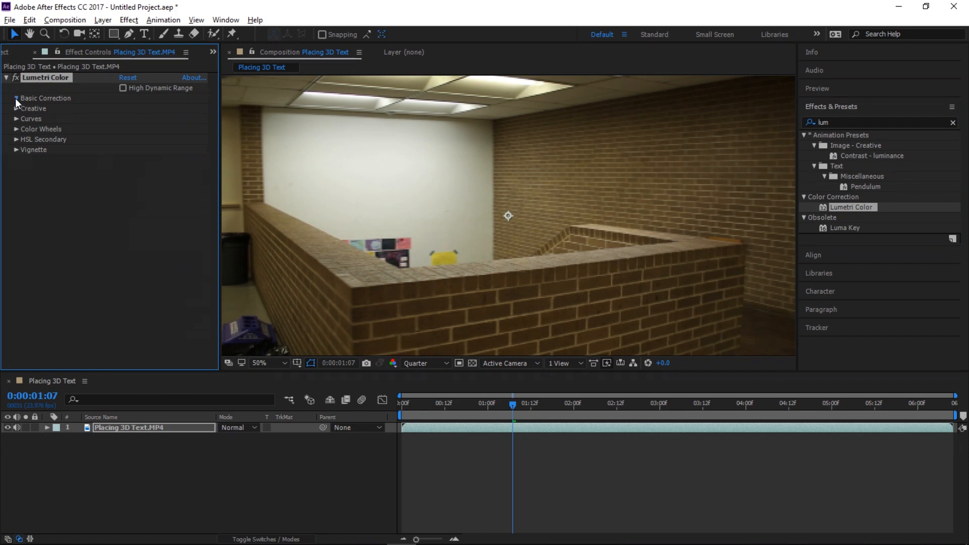
In Basic Correction, sample the white wall for white balance and set Temperature -23.5, Tint 8.7 and Highlights 115.0
{"action": "left_click", "coordinate": [16, 99]}
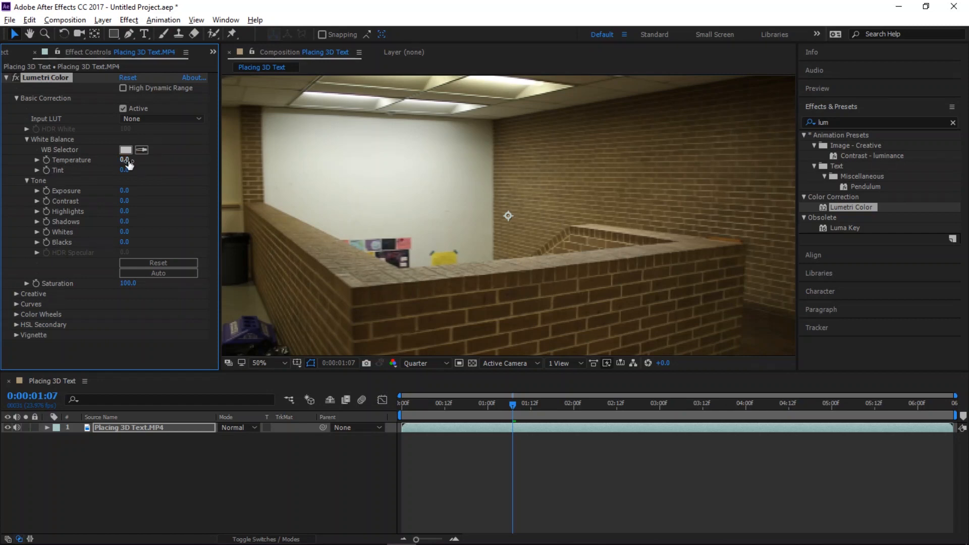
{"action": "mouse_move", "coordinate": [128, 162]}
{"action": "left_mouse_down"}
{"action": "mouse_move", "coordinate": [146, 160]}
{"action": "mouse_move", "coordinate": [119, 160]}
{"action": "mouse_move", "coordinate": [146, 169]}
{"action": "mouse_move", "coordinate": [114, 170]}
{"action": "left_mouse_up"}
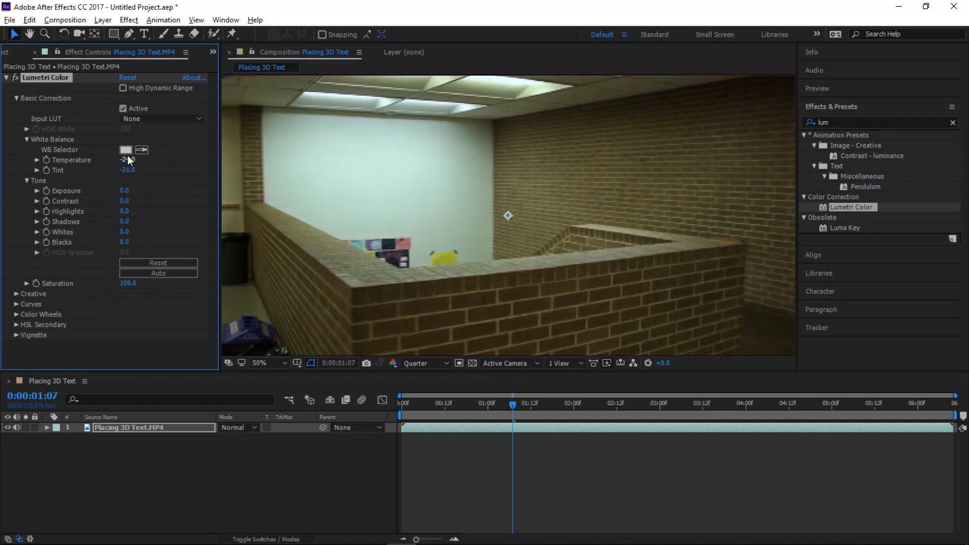
{"action": "left_click", "coordinate": [142, 150]}
{"action": "left_click", "coordinate": [373, 168]}
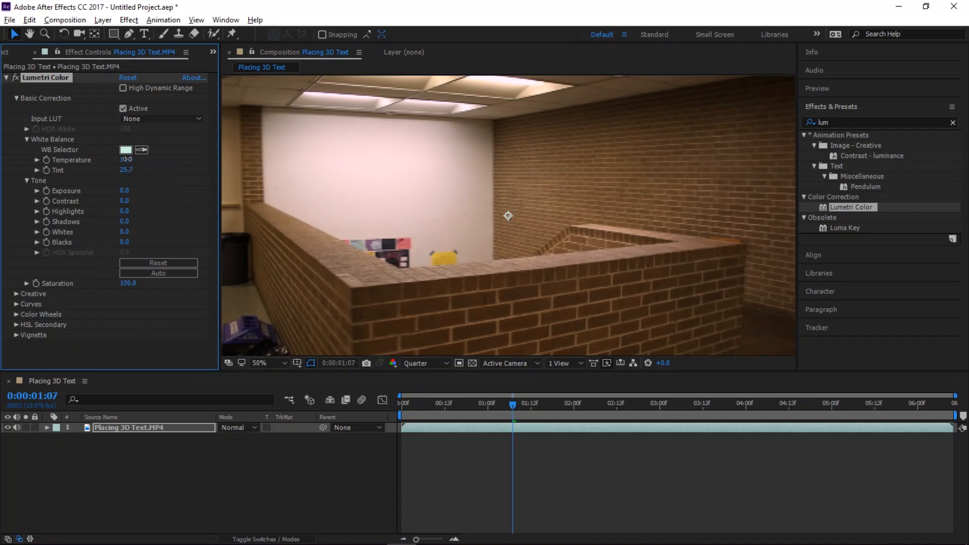
{"action": "mouse_move", "coordinate": [126, 159]}
{"action": "left_mouse_down"}
{"action": "mouse_move", "coordinate": [156, 160]}
{"action": "mouse_move", "coordinate": [113, 168]}
{"action": "mouse_move", "coordinate": [143, 170]}
{"action": "mouse_move", "coordinate": [117, 172]}
{"action": "mouse_move", "coordinate": [126, 170]}
{"action": "left_mouse_up"}
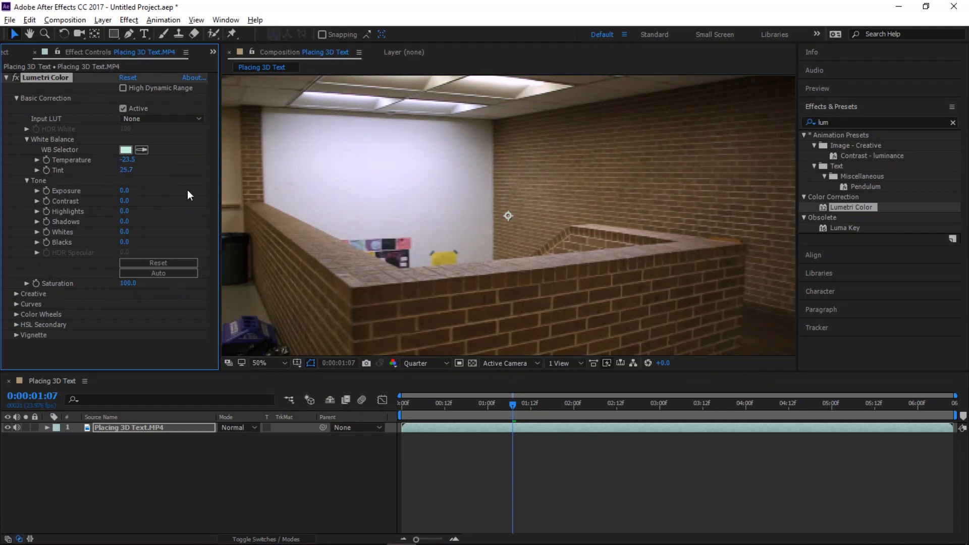
{"action": "mouse_move", "coordinate": [126, 171]}
{"action": "left_mouse_down"}
{"action": "mouse_move", "coordinate": [148, 171]}
{"action": "mouse_move", "coordinate": [106, 177]}
{"action": "mouse_move", "coordinate": [175, 178]}
{"action": "mouse_move", "coordinate": [126, 180]}
{"action": "left_mouse_up"}
{"action": "left_click_drag", "start_coordinate": [128, 213], "coordinate": [193, 205]}
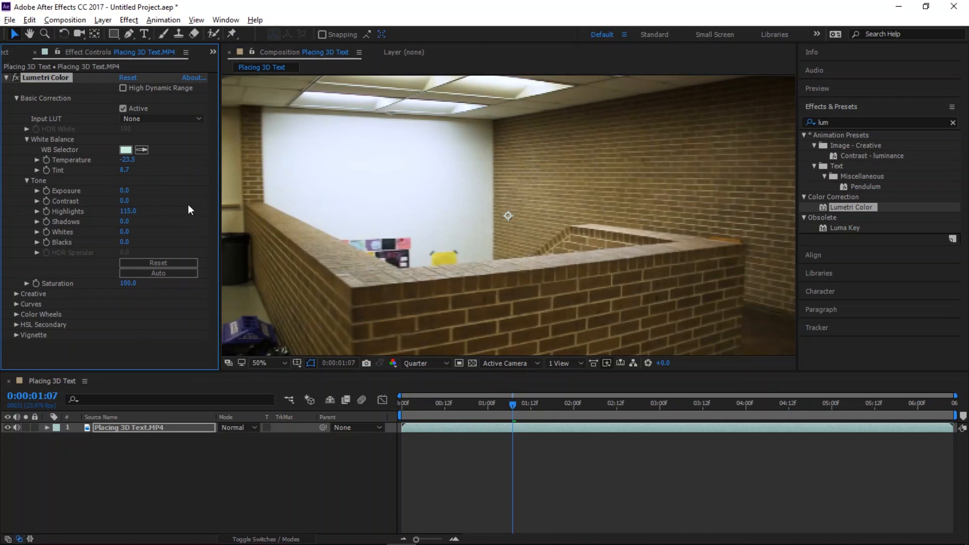
Try raising Exposure to 2.0, undo it, and set Contrast to -31.0
{"action": "left_click_drag", "start_coordinate": [127, 193], "coordinate": [138, 191]}
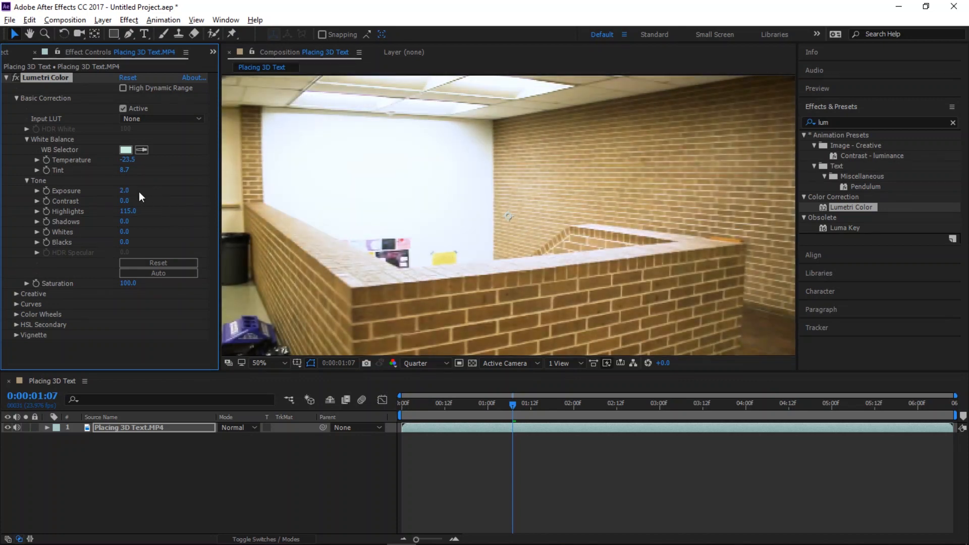
{"action": "key", "text": "ctrl+z"}
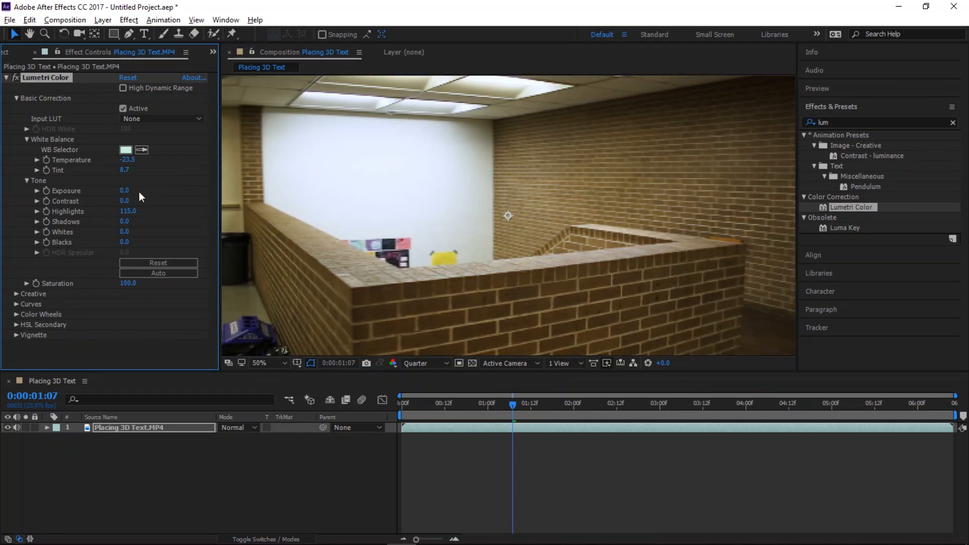
{"action": "mouse_move", "coordinate": [126, 201]}
{"action": "left_mouse_down"}
{"action": "mouse_move", "coordinate": [187, 202]}
{"action": "mouse_move", "coordinate": [107, 204]}
{"action": "left_mouse_up"}
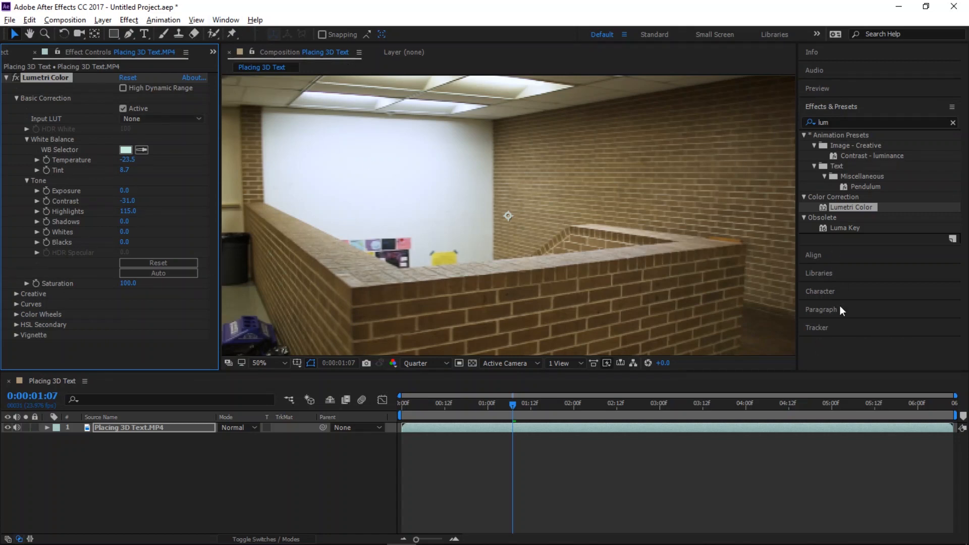
Open the Tracker panel and run Track Camera on the footage, accepting the warning
{"action": "left_click", "coordinate": [839, 328]}
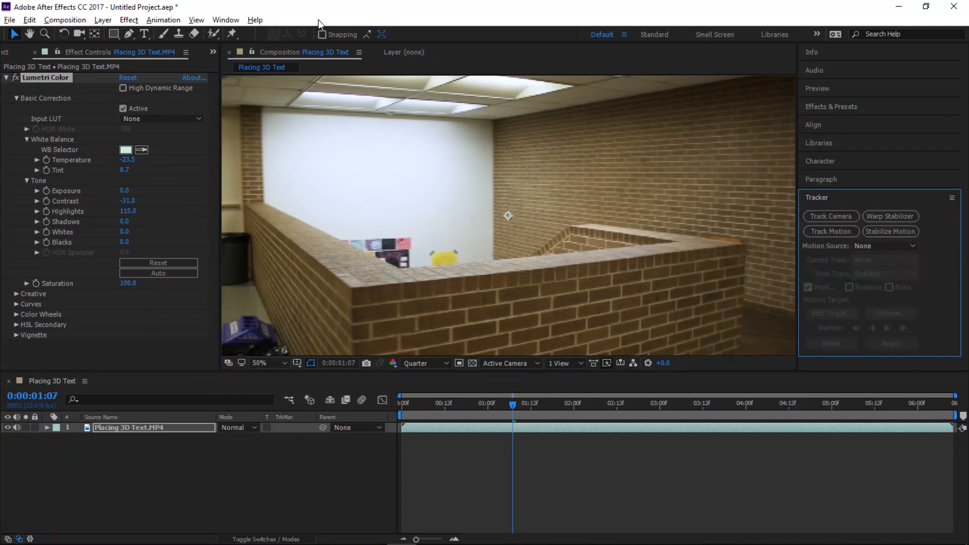
{"action": "left_click", "coordinate": [226, 20]}
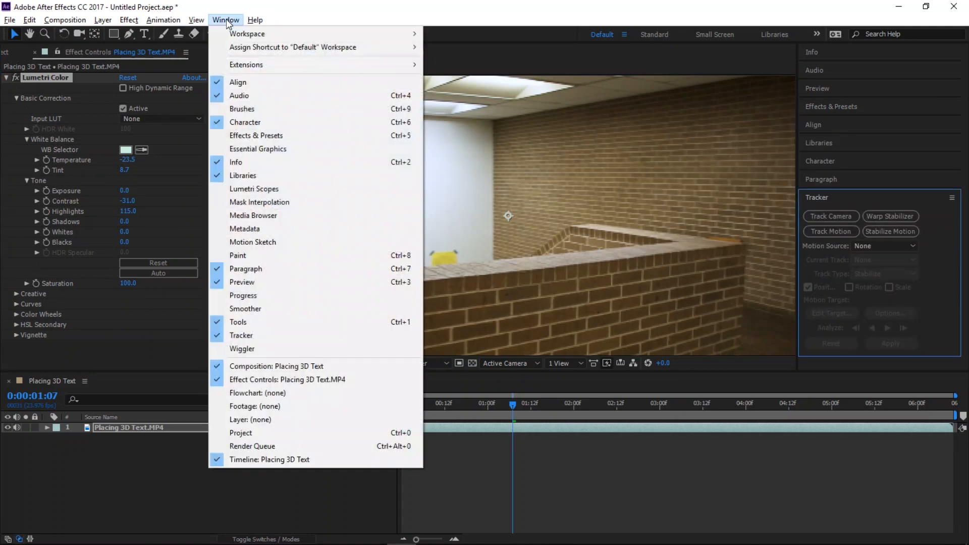
{"action": "left_click", "coordinate": [268, 337]}
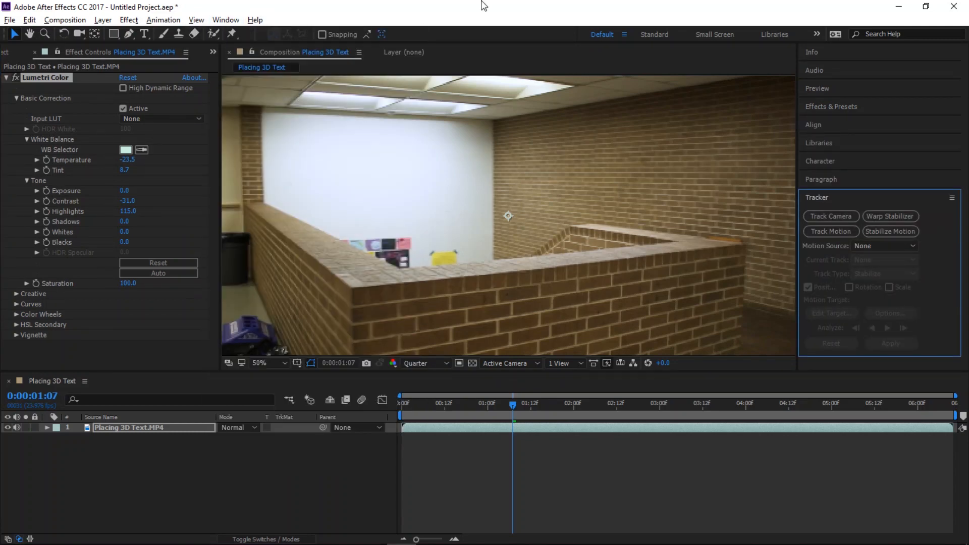
{"action": "left_click", "coordinate": [838, 217]}
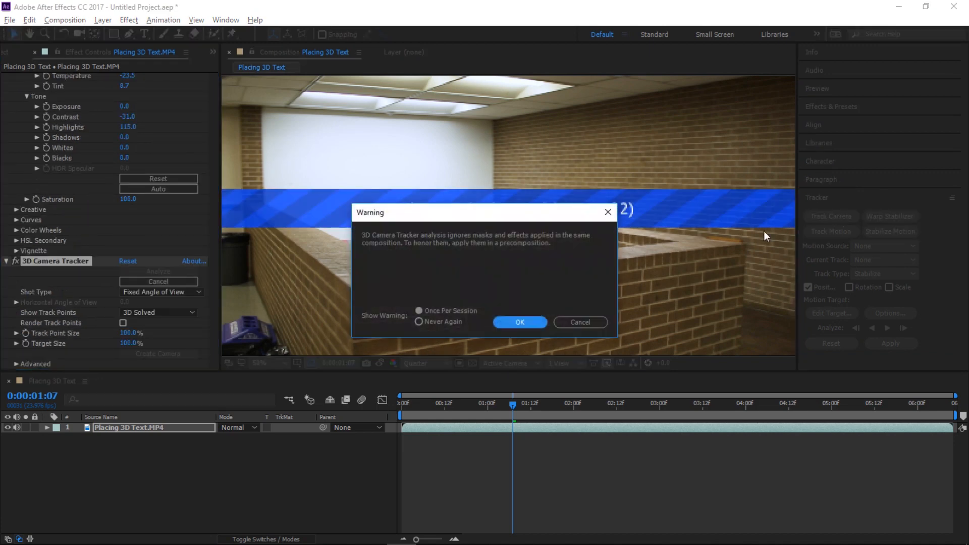
{"action": "left_click", "coordinate": [530, 321]}
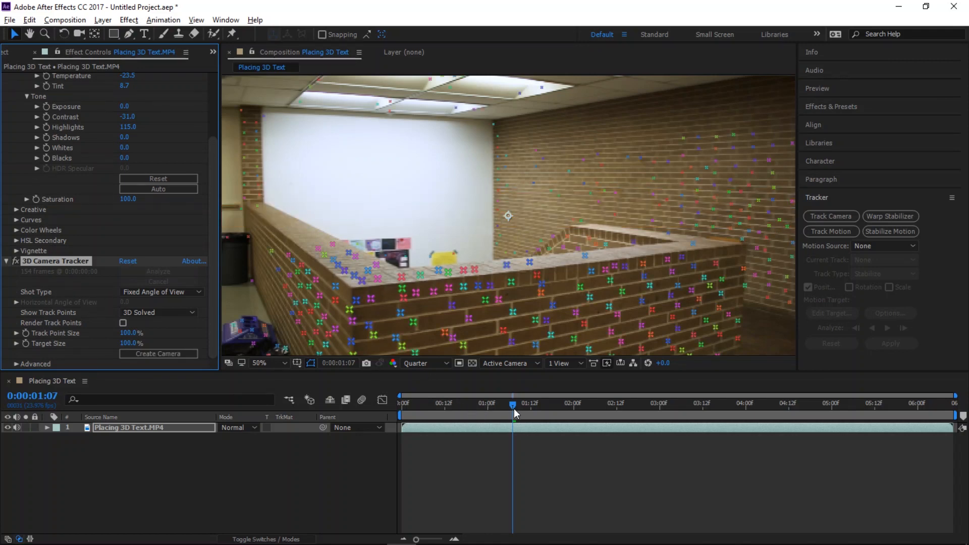
Select a row of track points along the top of the front wall at about 0:00:03:08 and create text and camera from them
{"action": "left_click_drag", "start_coordinate": [513, 408], "coordinate": [771, 410]}
{"action": "left_click_drag", "start_coordinate": [734, 437], "coordinate": [707, 439]}
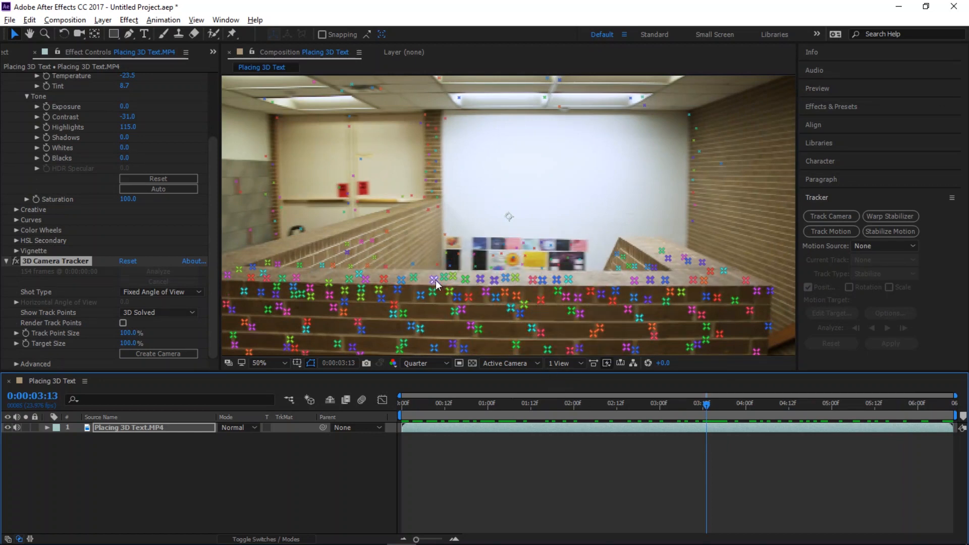
{"action": "left_click_drag", "start_coordinate": [431, 283], "coordinate": [574, 282]}
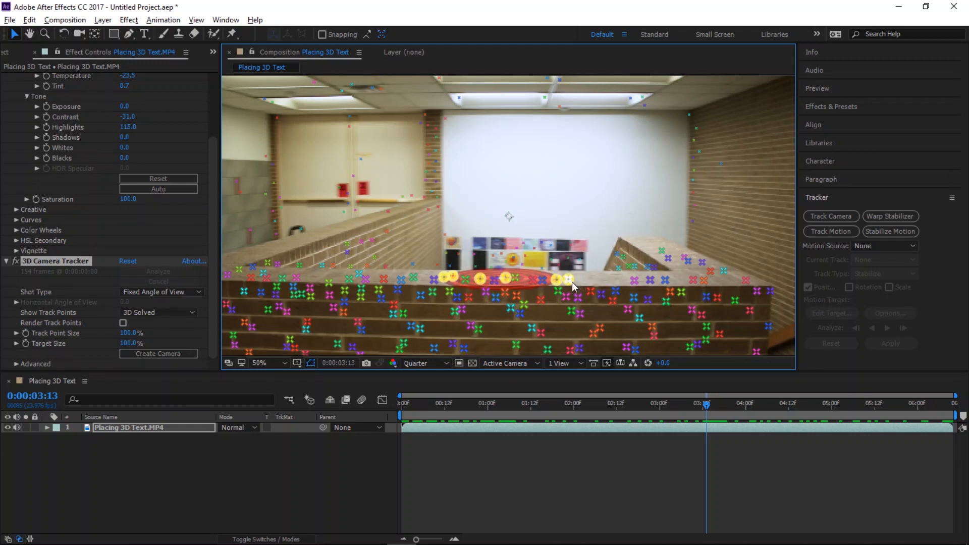
{"action": "mouse_move", "coordinate": [704, 408]}
{"action": "left_mouse_down"}
{"action": "mouse_move", "coordinate": [640, 414]}
{"action": "mouse_move", "coordinate": [691, 414]}
{"action": "mouse_move", "coordinate": [690, 405]}
{"action": "left_mouse_up"}
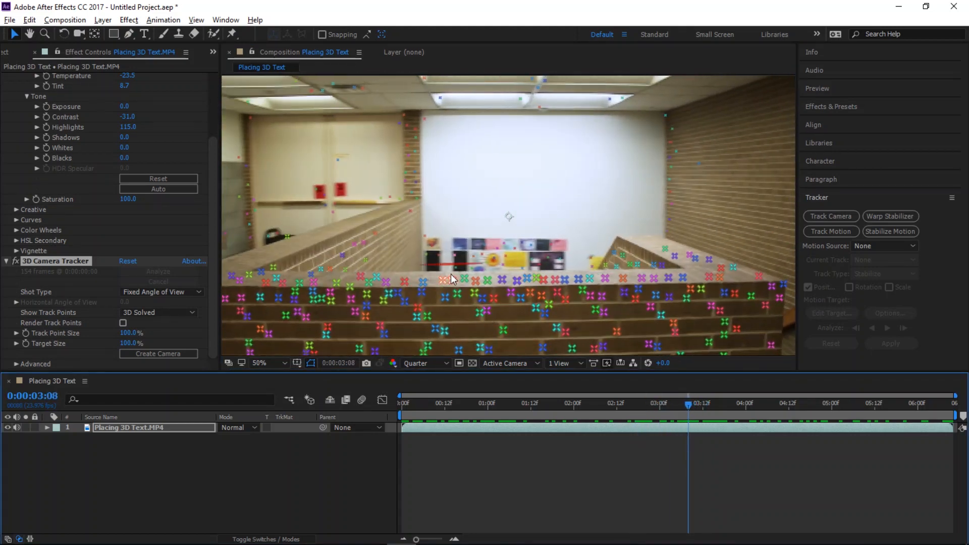
{"action": "left_click", "coordinate": [476, 282]}
{"action": "left_click_drag", "start_coordinate": [510, 282], "coordinate": [563, 277]}
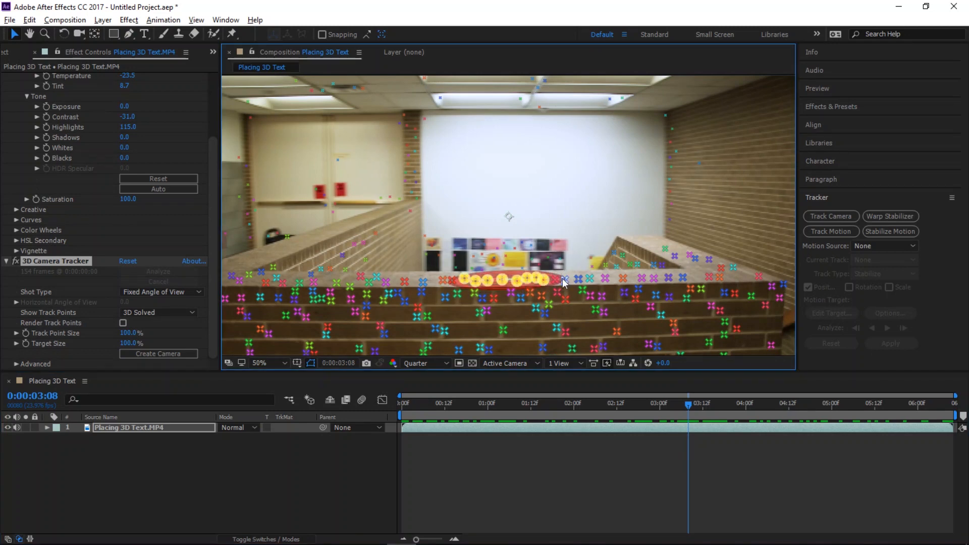
{"action": "right_click", "coordinate": [516, 281]}
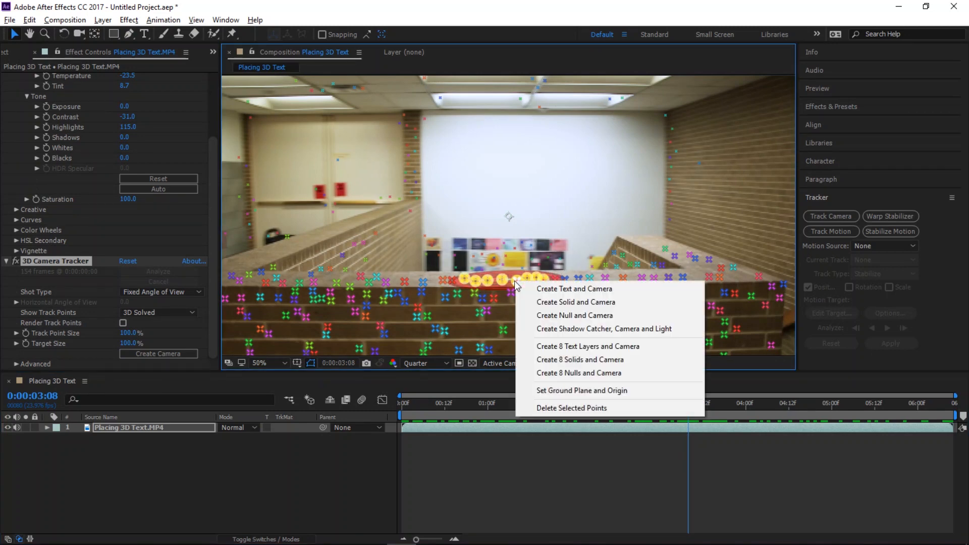
{"action": "left_click", "coordinate": [539, 295]}
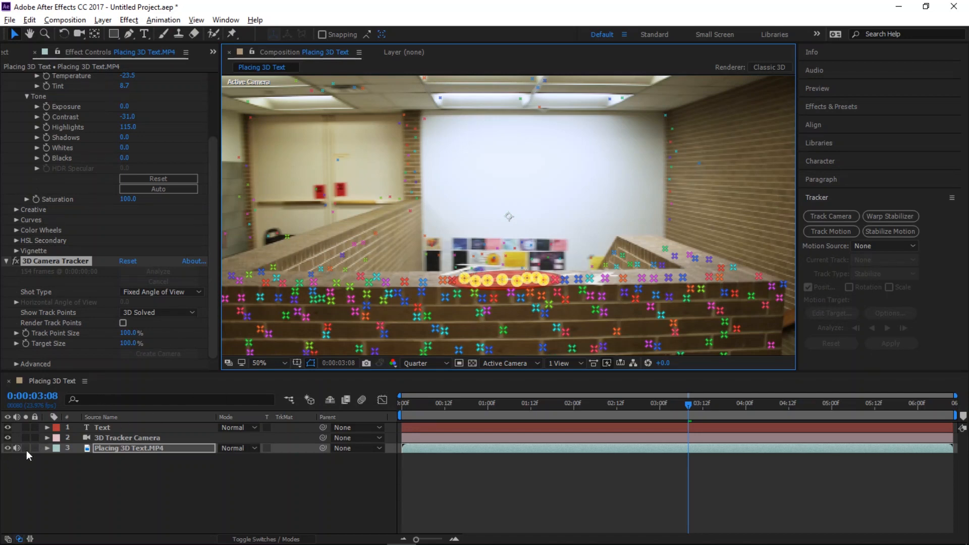
Expand the Text layer's properties to show its Transform settings
{"action": "left_click", "coordinate": [47, 427]}
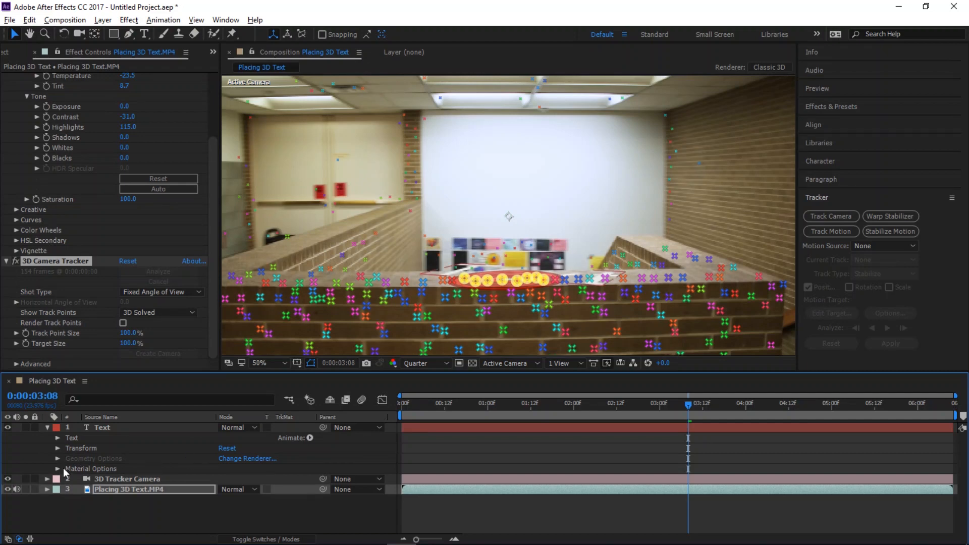
{"action": "left_click", "coordinate": [56, 440]}
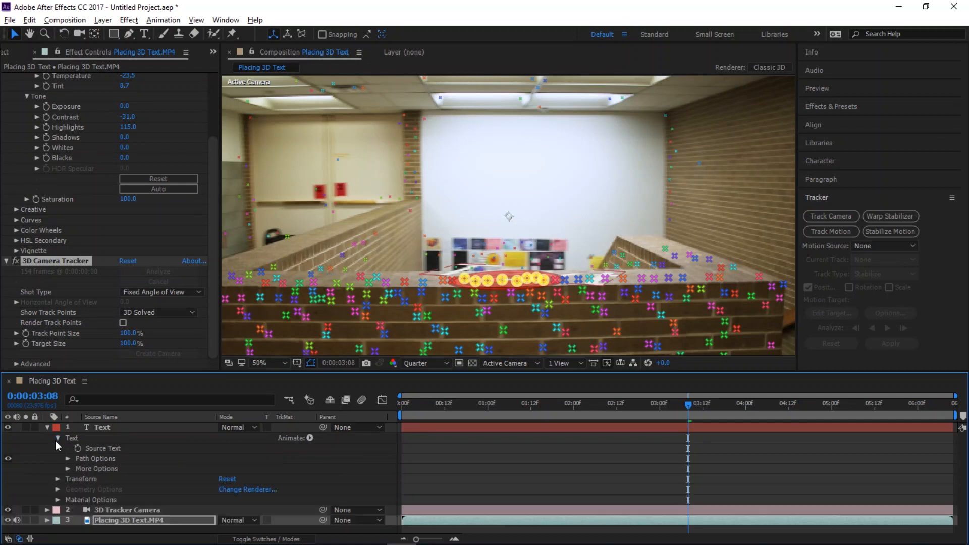
{"action": "left_click", "coordinate": [55, 441]}
{"action": "left_click", "coordinate": [57, 448]}
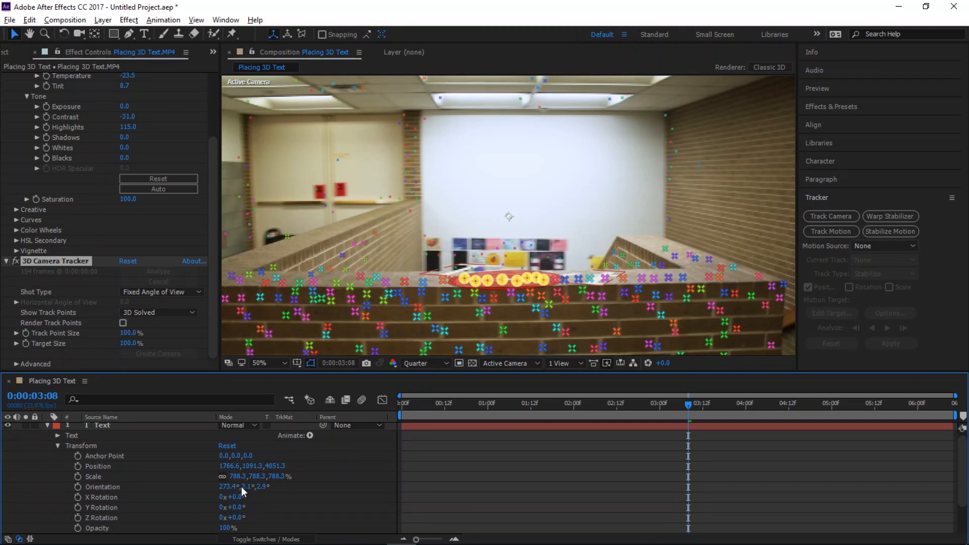
Set the text layer's Orientation to about 4.4°, 336.1°, 359.9° so it lines up with the wall
{"action": "left_click_drag", "start_coordinate": [246, 487], "coordinate": [217, 496]}
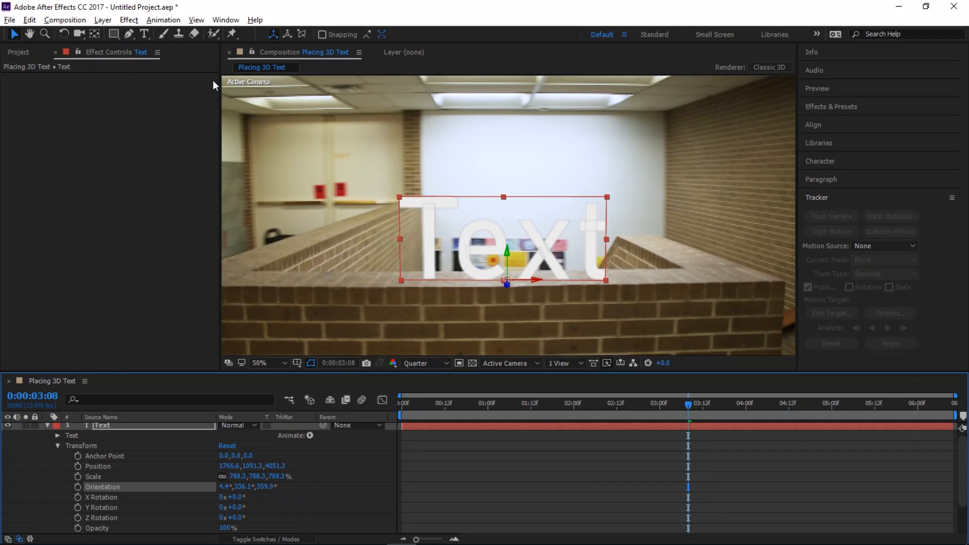
Select all of the text with the Type tool and apply the Bloody font
{"action": "left_click", "coordinate": [145, 33]}
{"action": "left_click", "coordinate": [480, 237]}
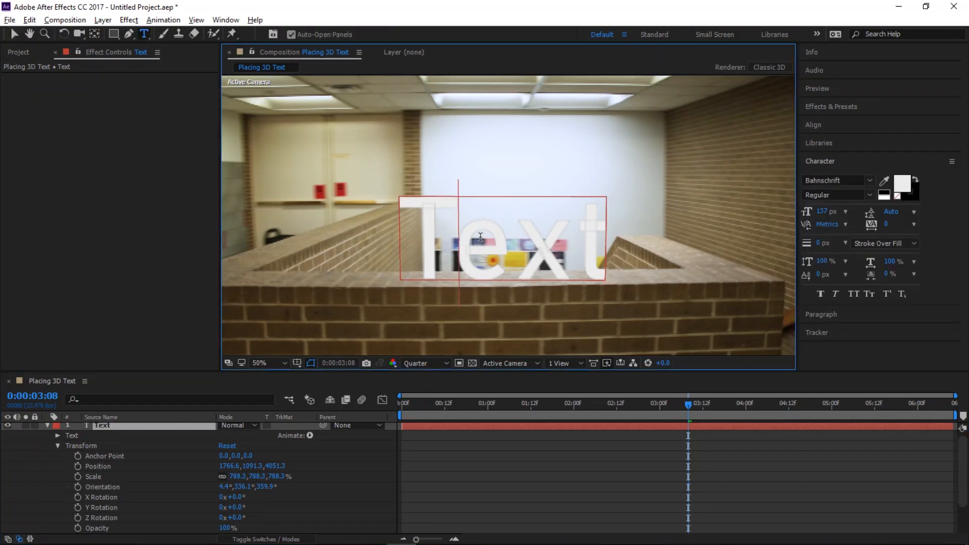
{"action": "double_click", "coordinate": [592, 251]}
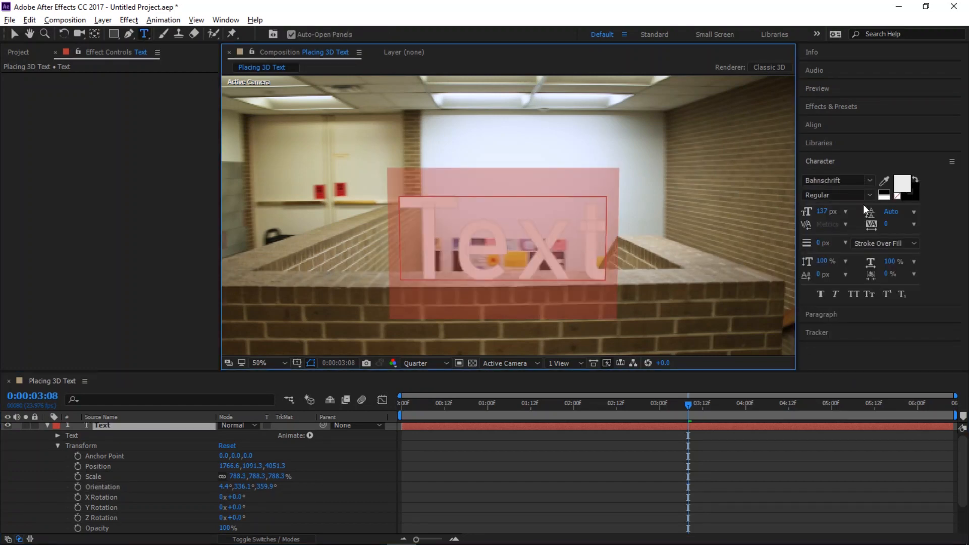
{"action": "left_click", "coordinate": [871, 181]}
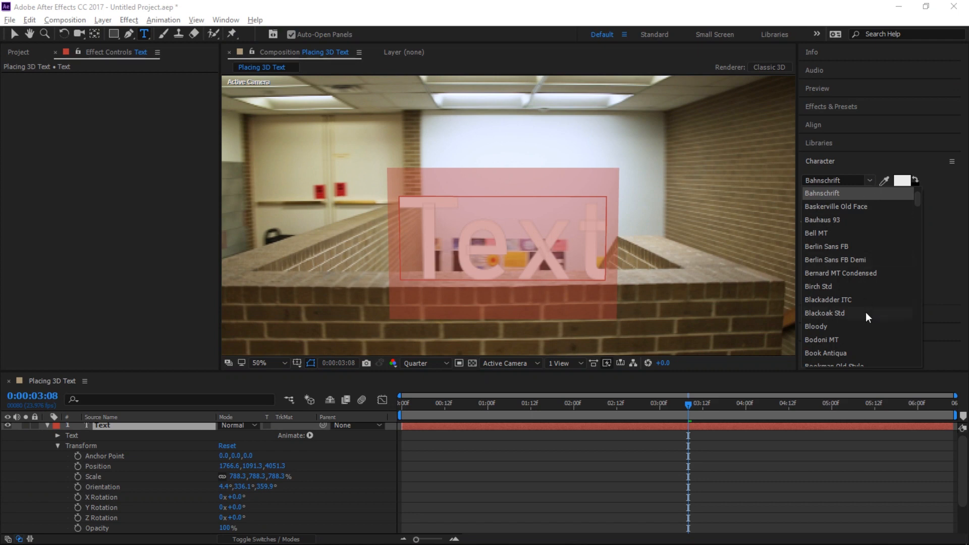
{"action": "left_click", "coordinate": [853, 326]}
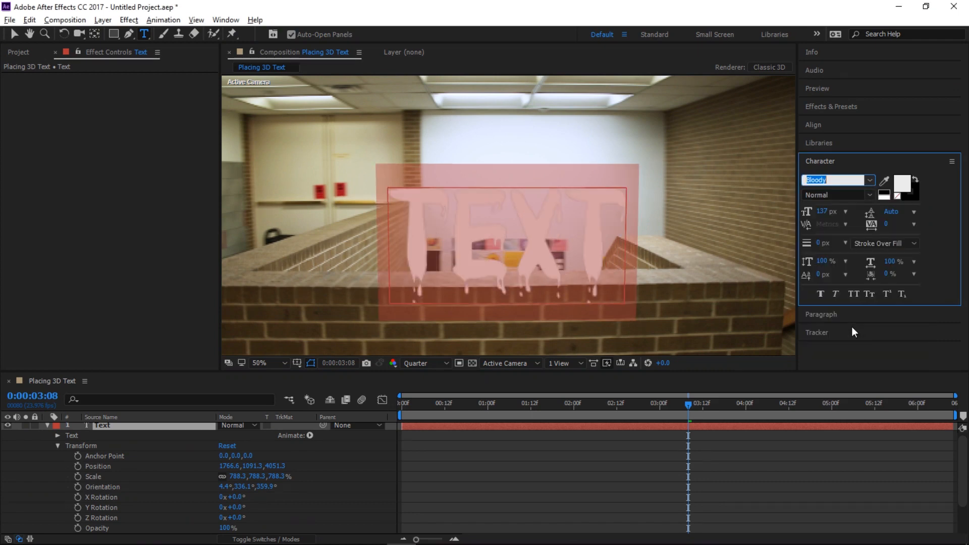
Change the text's font to Century
{"action": "left_click", "coordinate": [870, 181]}
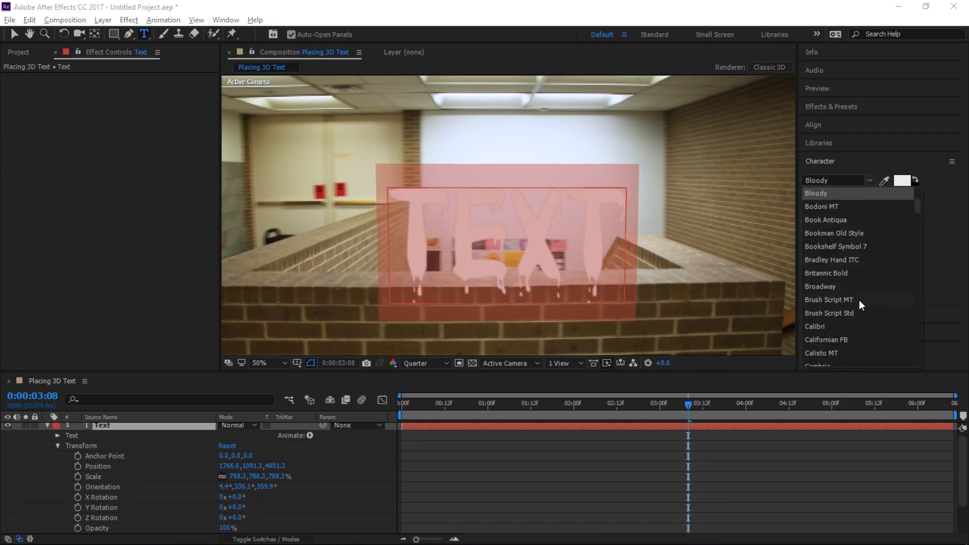
{"action": "scroll", "coordinate": [856, 334], "scroll_direction": "down", "scroll_amount": 3}
{"action": "left_click", "coordinate": [856, 338]}
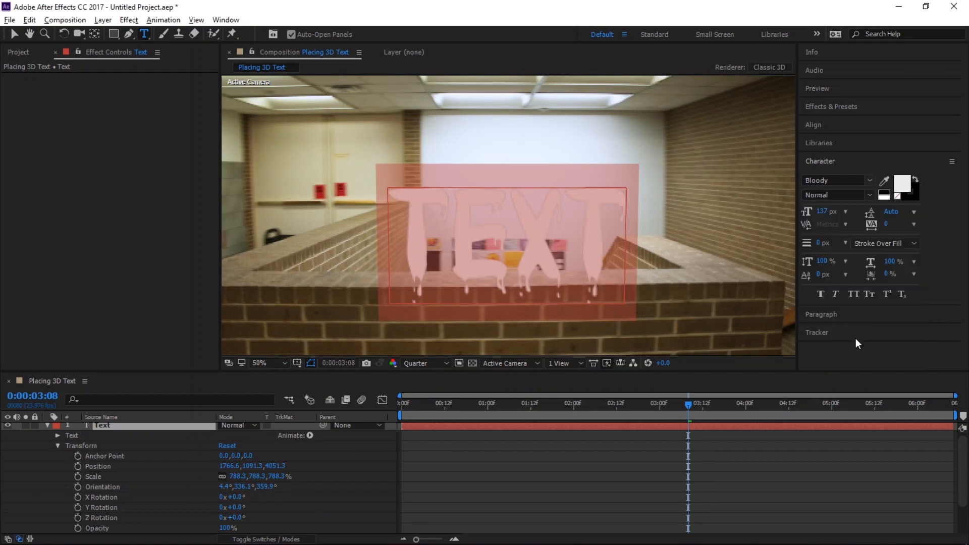
{"action": "left_click", "coordinate": [870, 181]}
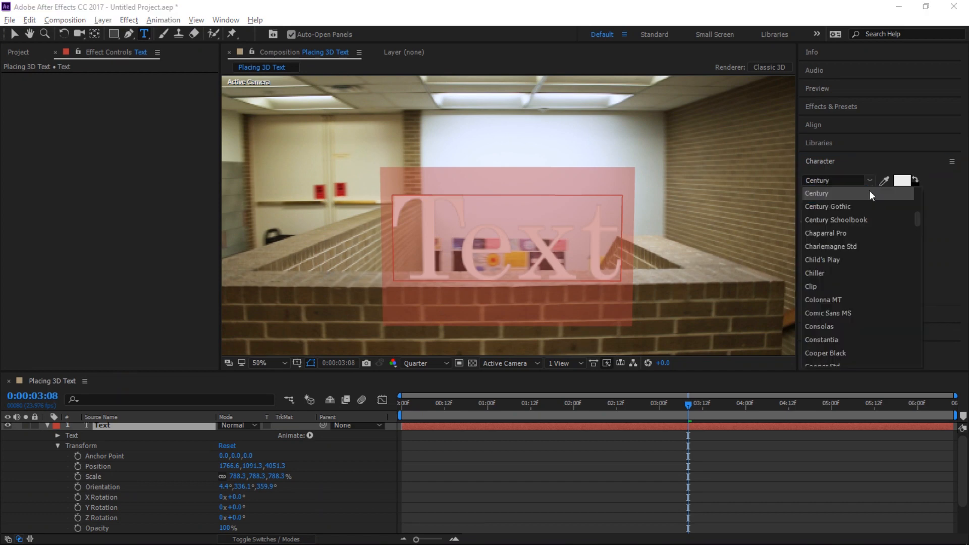
{"action": "left_click", "coordinate": [519, 246]}
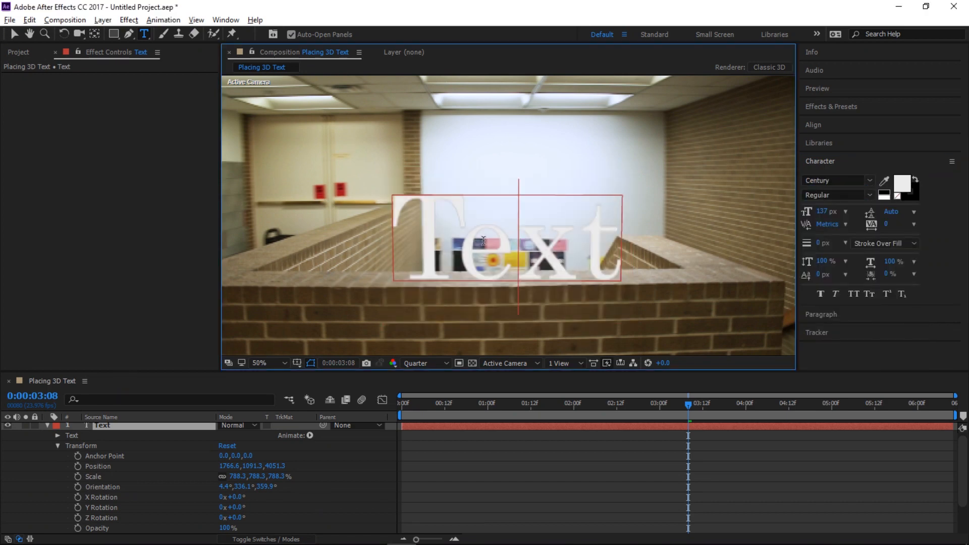
Replace the placeholder text with YOURNAME
{"action": "double_click", "coordinate": [484, 241]}
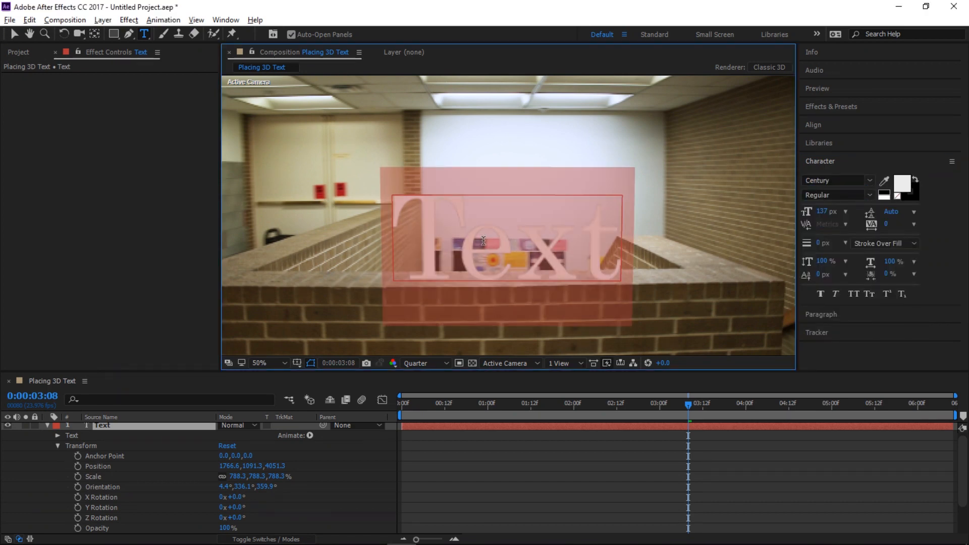
{"action": "type", "text": "YOURNAME"}
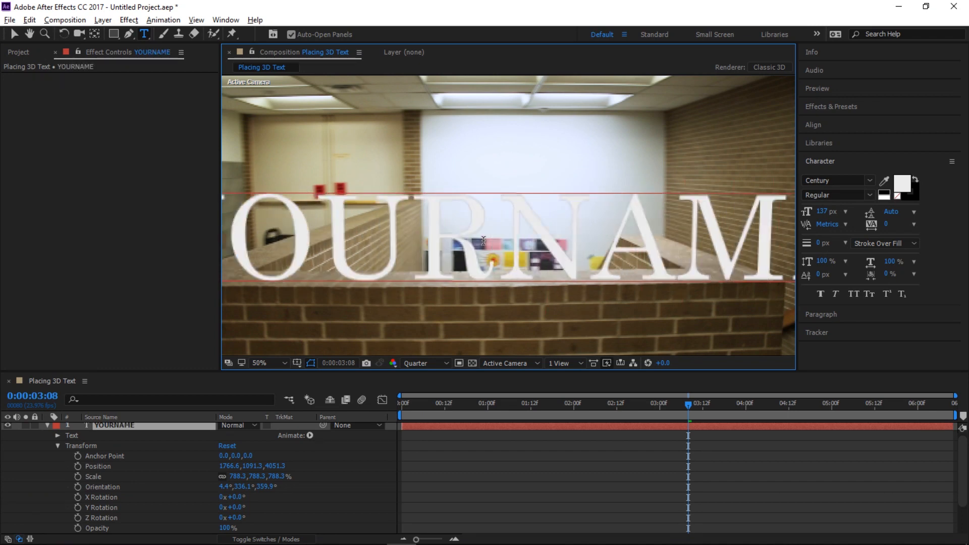
Set the text size to 73 px and its vertical scale to 175%, undoing a stray baseline shift
{"action": "double_click", "coordinate": [483, 241]}
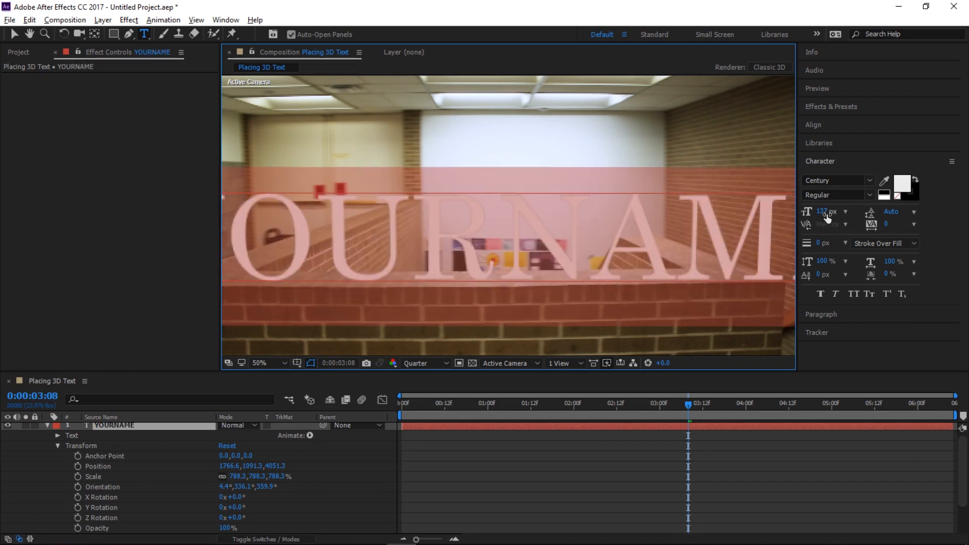
{"action": "left_click_drag", "start_coordinate": [825, 214], "coordinate": [796, 224]}
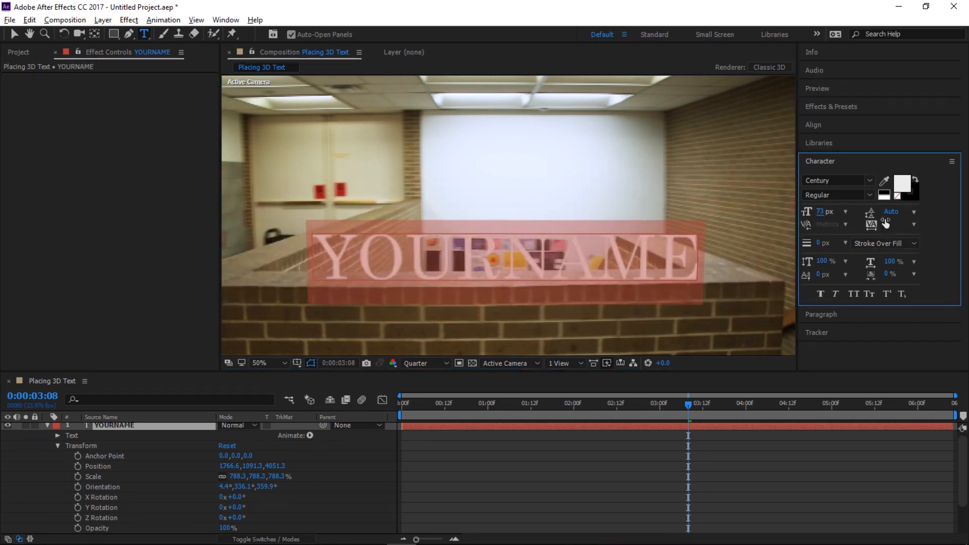
{"action": "left_click_drag", "start_coordinate": [825, 266], "coordinate": [848, 276]}
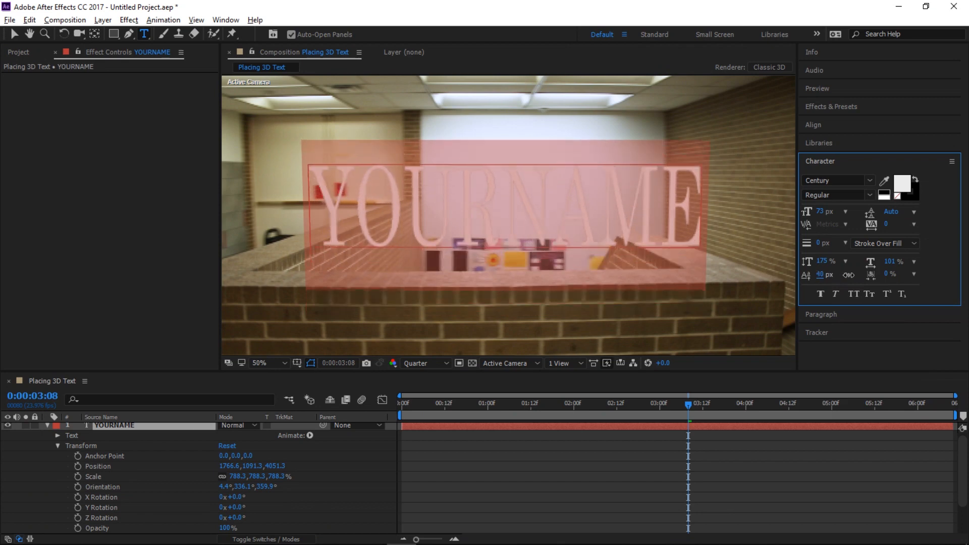
{"action": "key", "text": "ctrl+z"}
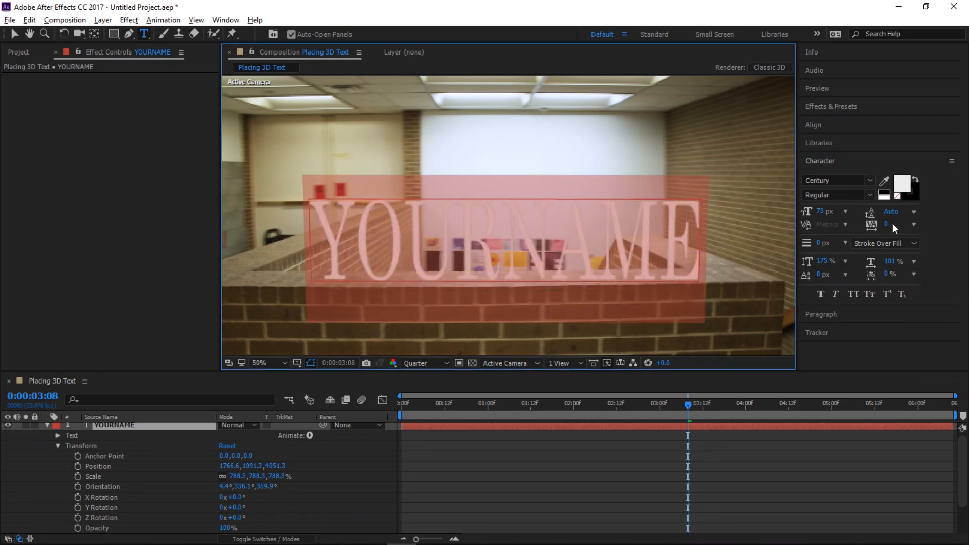
Tighten the text tracking to -110
{"action": "left_click_drag", "start_coordinate": [887, 225], "coordinate": [830, 234]}
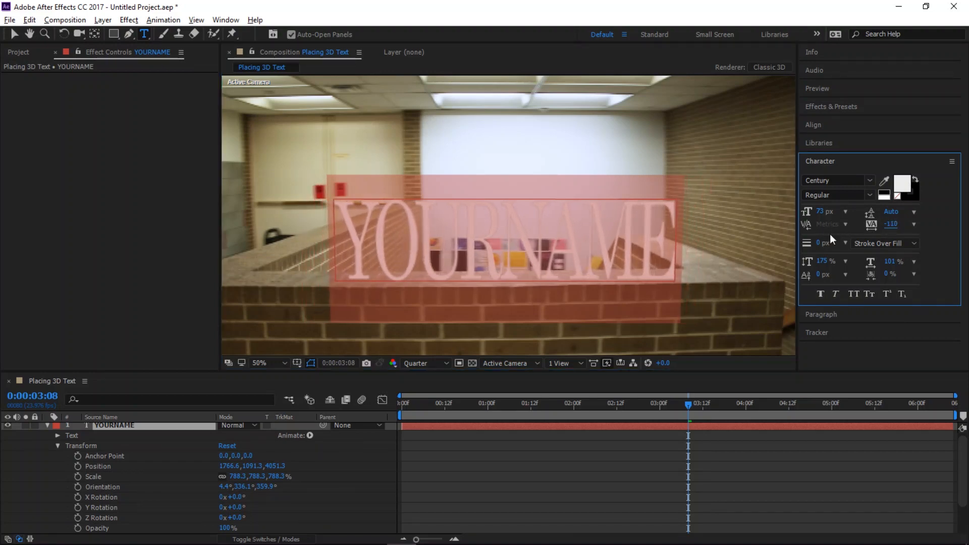
{"action": "left_click", "coordinate": [569, 262]}
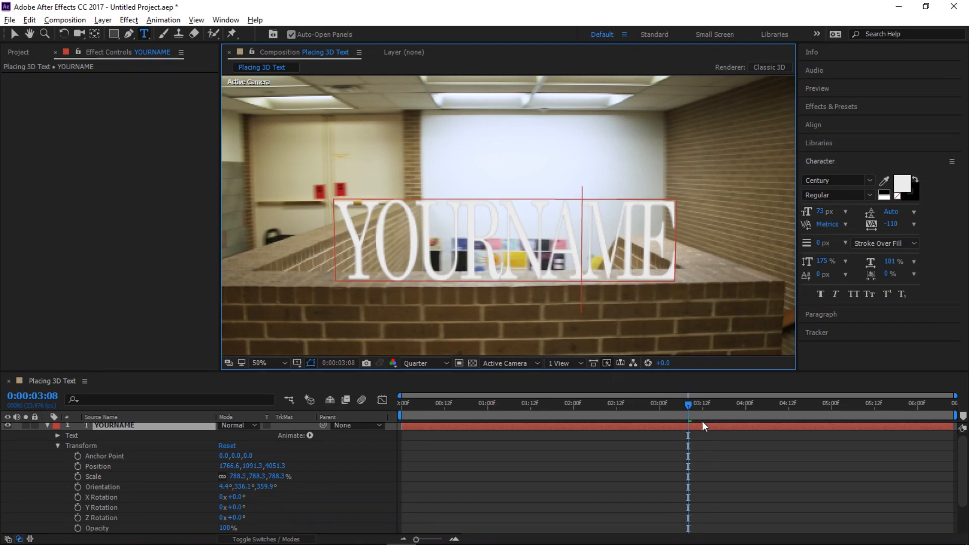
Change the text fill color to bright red
{"action": "left_click_drag", "start_coordinate": [690, 407], "coordinate": [666, 419]}
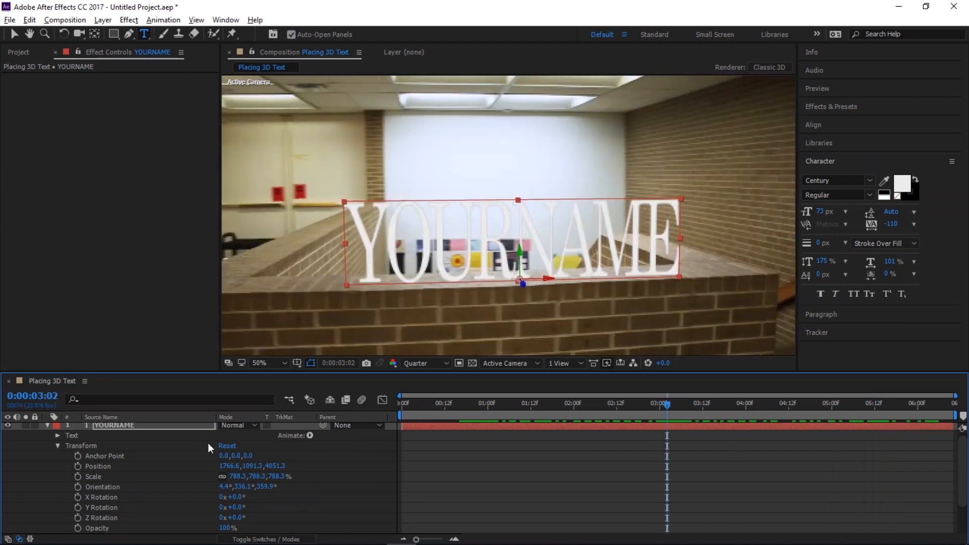
{"action": "left_click", "coordinate": [47, 427]}
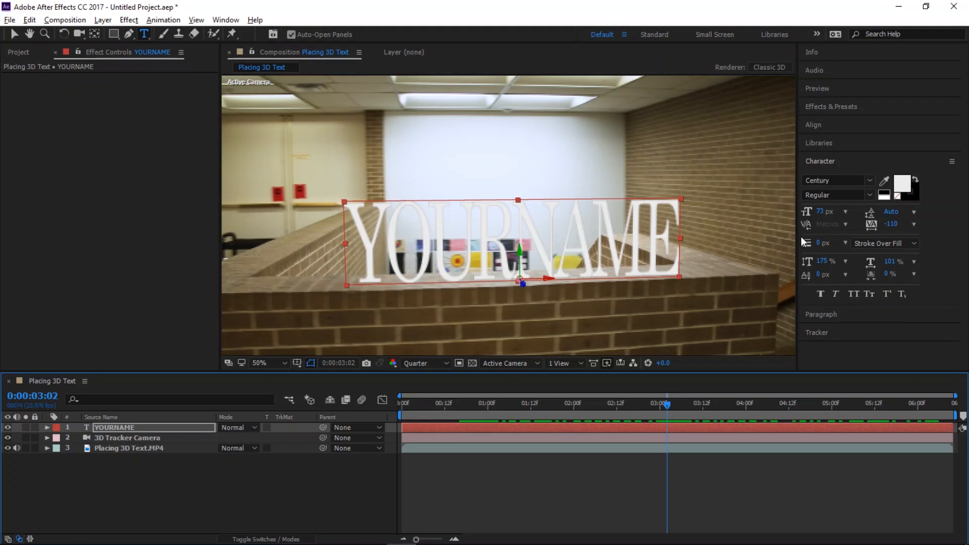
{"action": "left_click", "coordinate": [901, 186]}
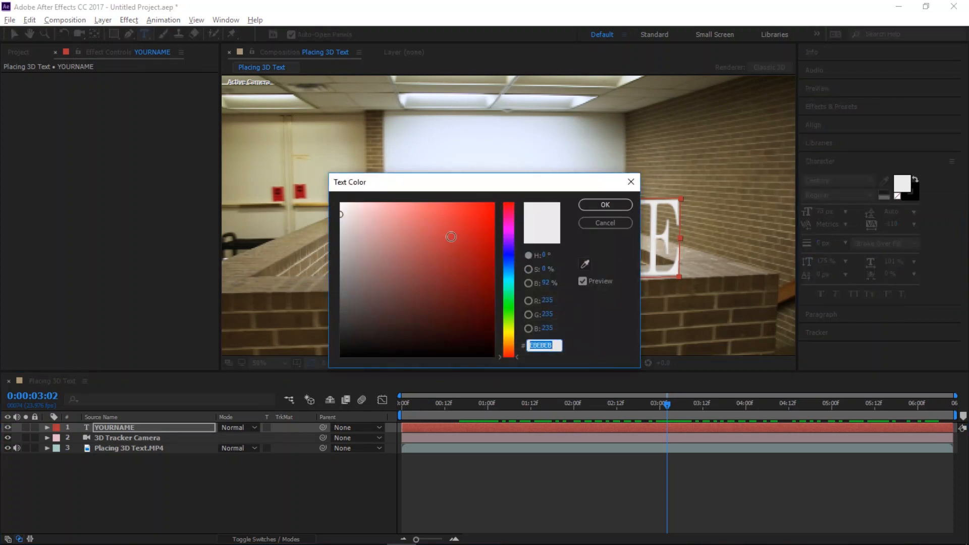
{"action": "left_click_drag", "start_coordinate": [484, 210], "coordinate": [562, 202]}
{"action": "left_click", "coordinate": [601, 205]}
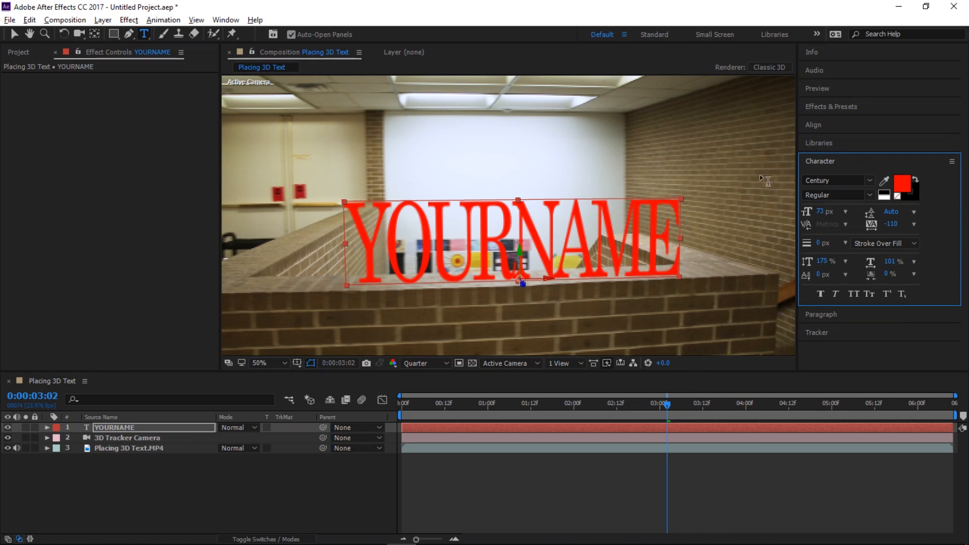
Apply the 3D Fly Down Behind Camera text animation preset to the YOURNAME layer
{"action": "left_click", "coordinate": [831, 108]}
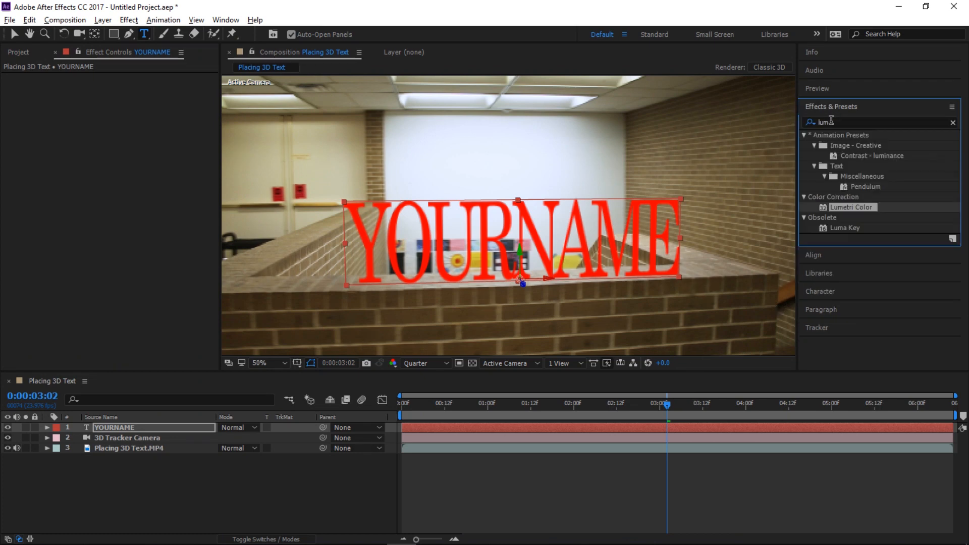
{"action": "left_click", "coordinate": [953, 123]}
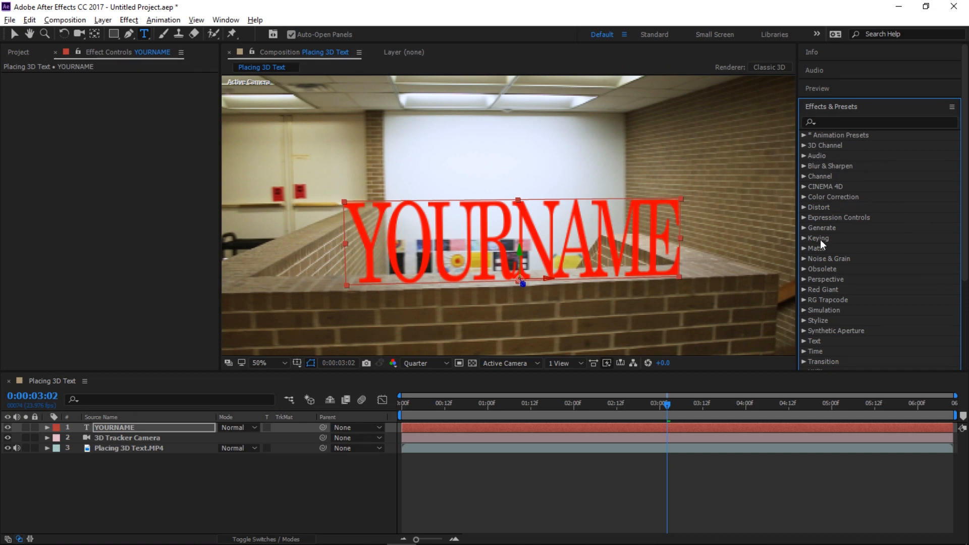
{"action": "left_click", "coordinate": [804, 135]}
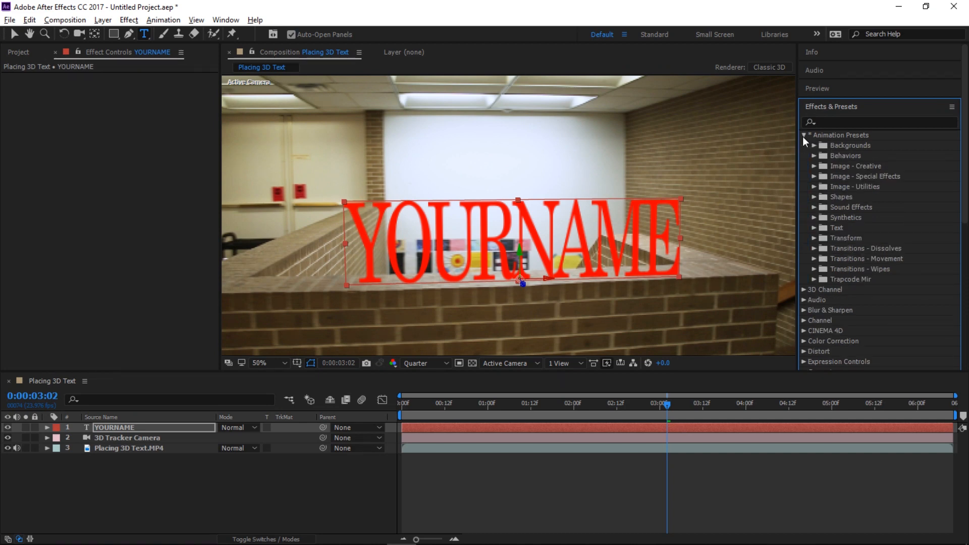
{"action": "left_click", "coordinate": [814, 228]}
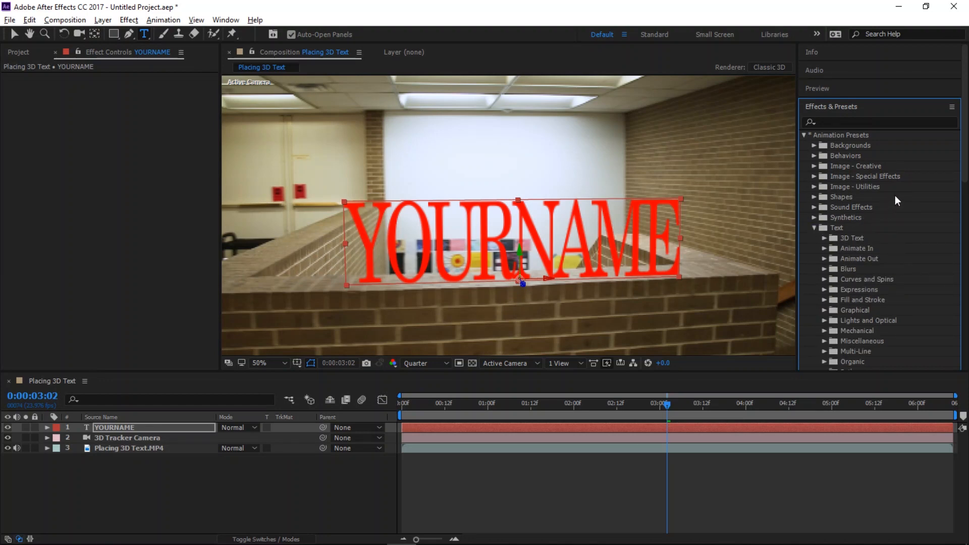
{"action": "left_click", "coordinate": [827, 239]}
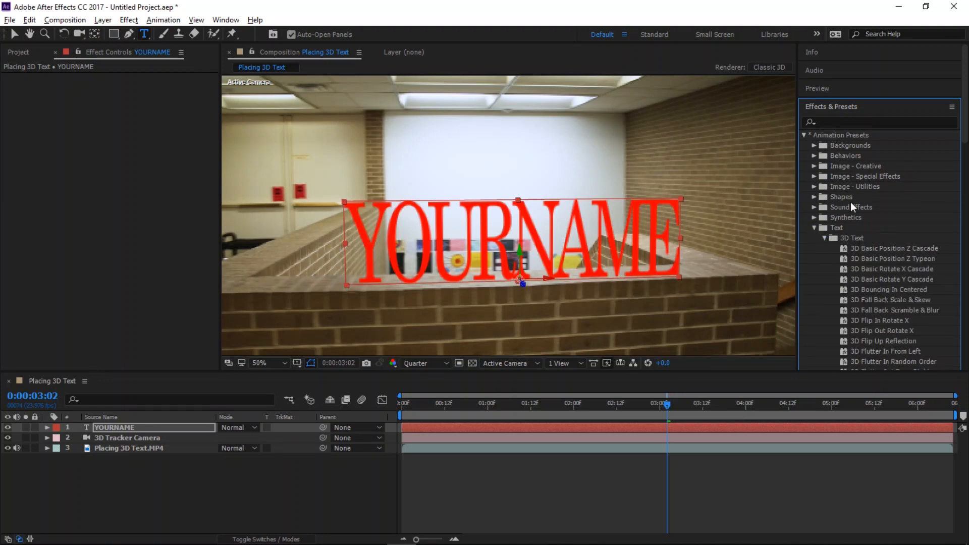
{"action": "scroll", "coordinate": [882, 201], "scroll_direction": "down", "scroll_amount": 3}
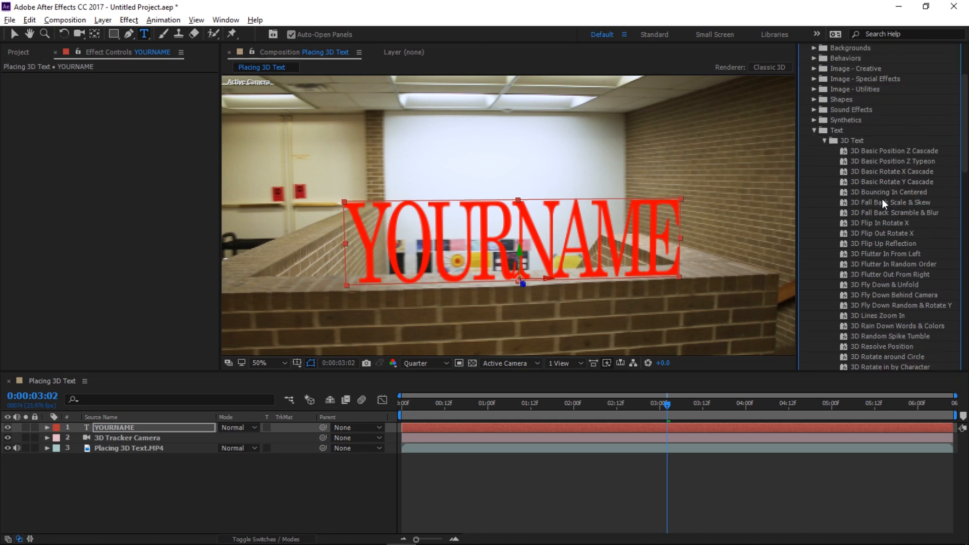
{"action": "scroll", "coordinate": [883, 199], "scroll_direction": "down", "scroll_amount": 1}
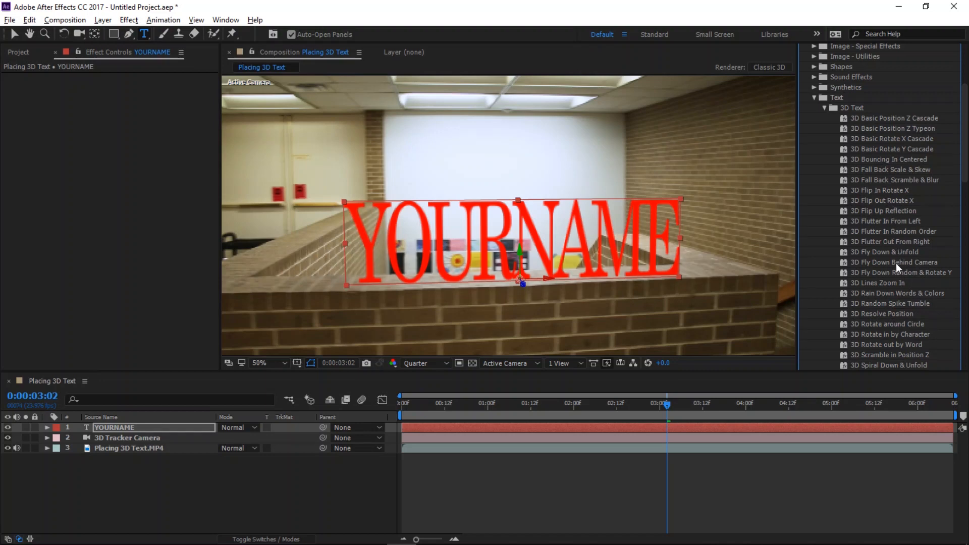
{"action": "left_click_drag", "start_coordinate": [896, 265], "coordinate": [546, 428]}
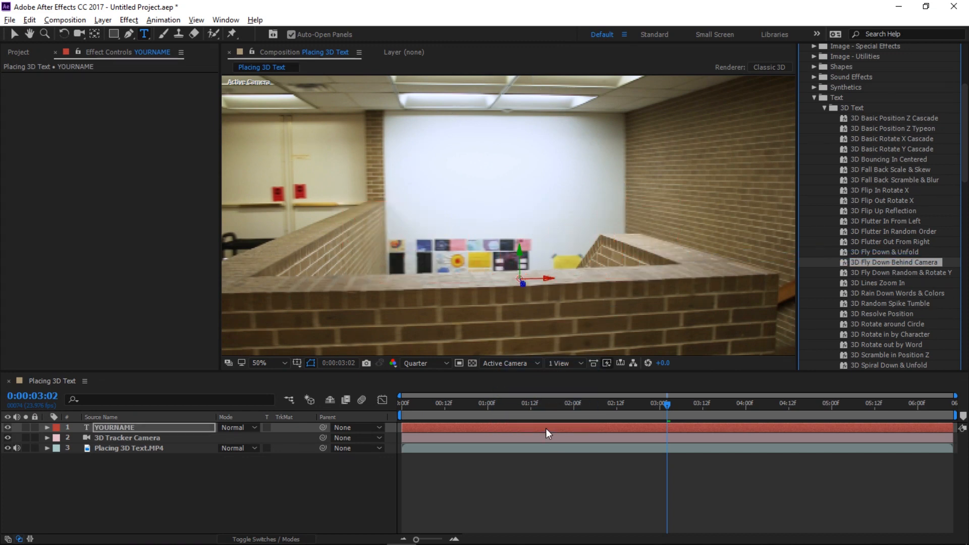
Expand the text layer's Animator 1 properties to inspect the preset's settings
{"action": "left_click", "coordinate": [46, 427]}
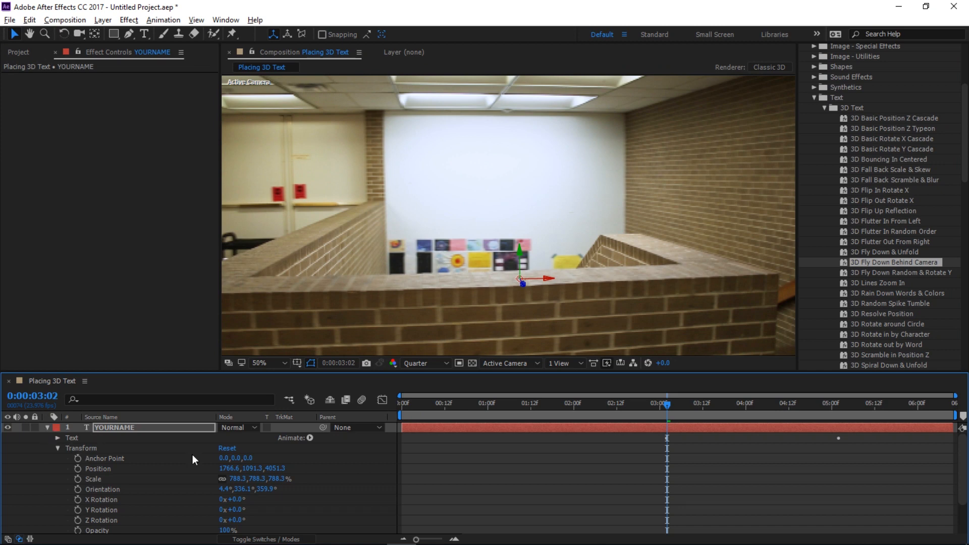
{"action": "scroll", "coordinate": [954, 461], "scroll_direction": "down", "scroll_amount": 3}
{"action": "scroll", "coordinate": [963, 448], "scroll_direction": "up", "scroll_amount": 3}
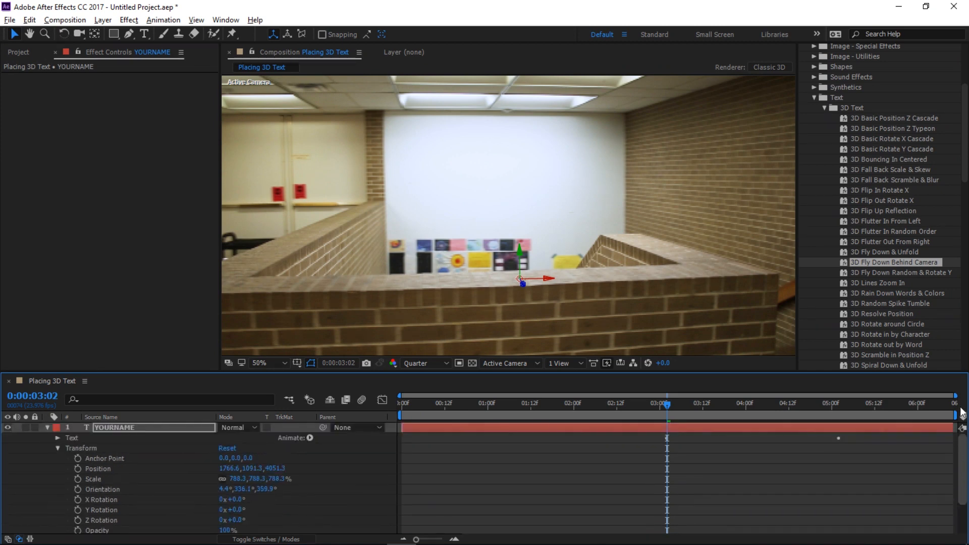
{"action": "left_click", "coordinate": [58, 448]}
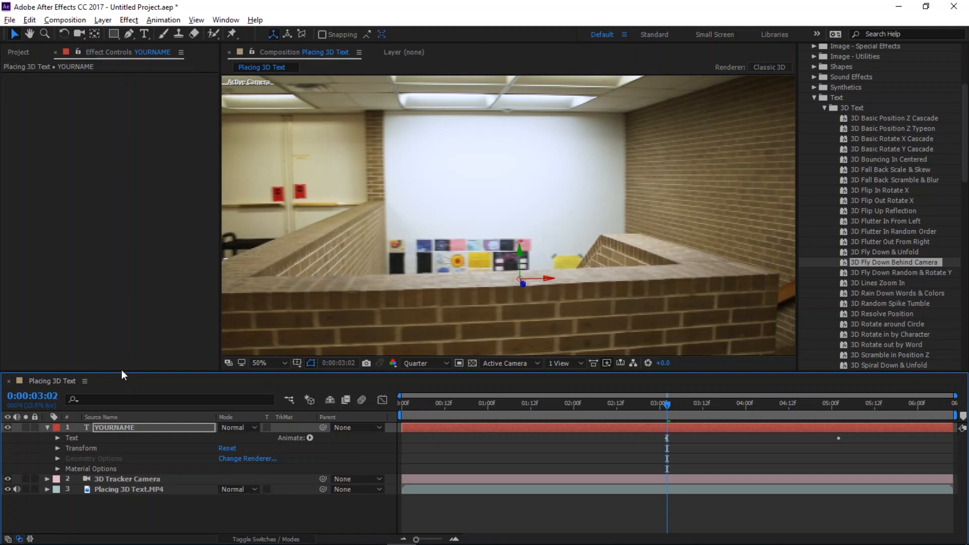
{"action": "left_click_drag", "start_coordinate": [123, 373], "coordinate": [120, 268]}
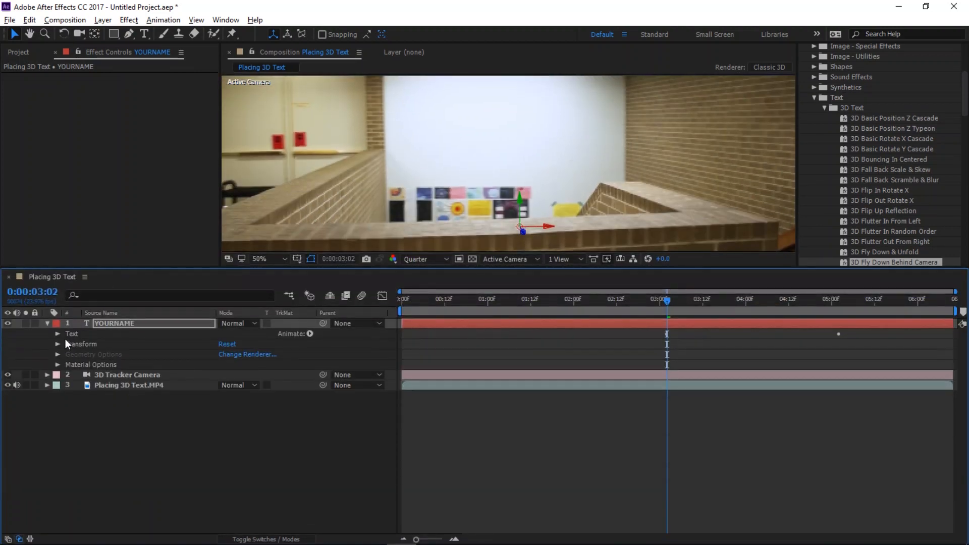
{"action": "left_click", "coordinate": [56, 333]}
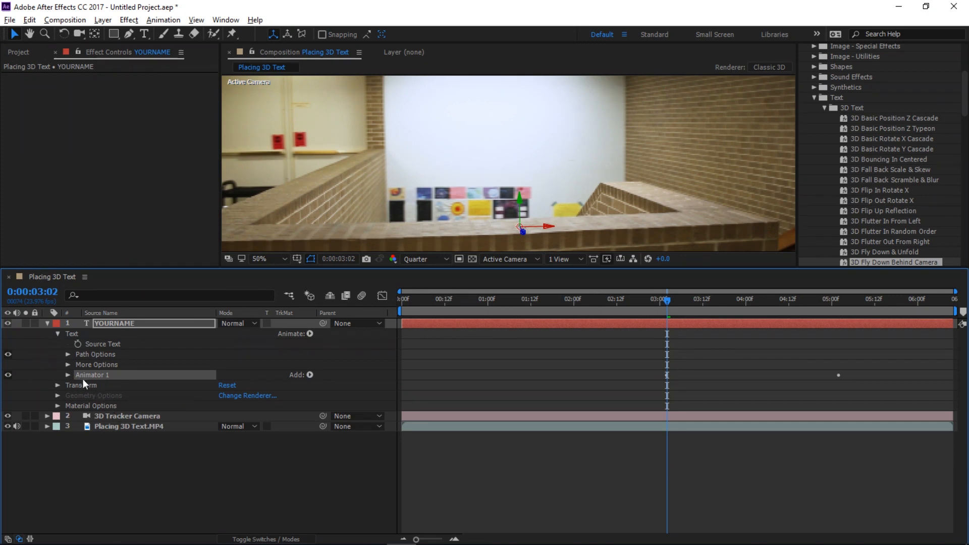
{"action": "left_click", "coordinate": [69, 375]}
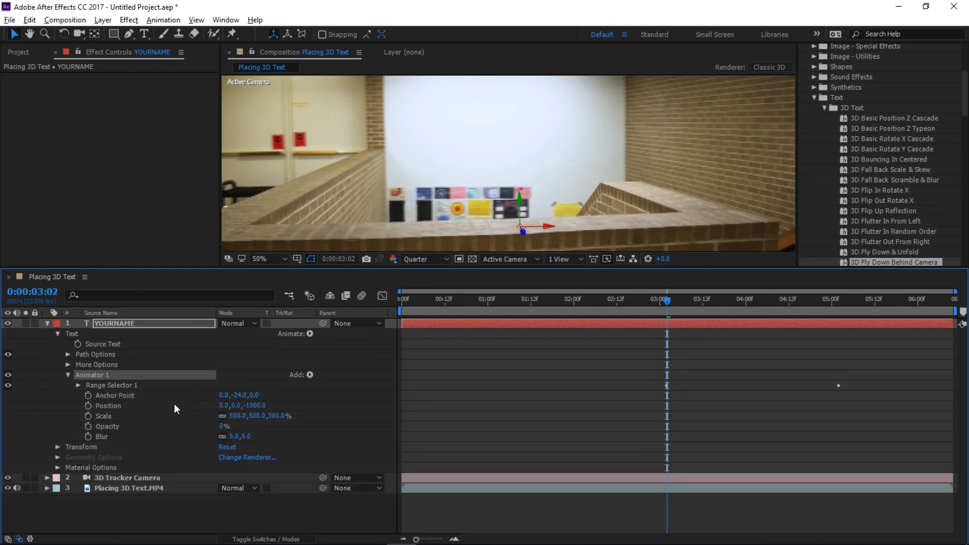
Expand Range Selector 1 and shift both Offset keyframes earlier so the animation starts around 1:12
{"action": "left_click", "coordinate": [79, 386]}
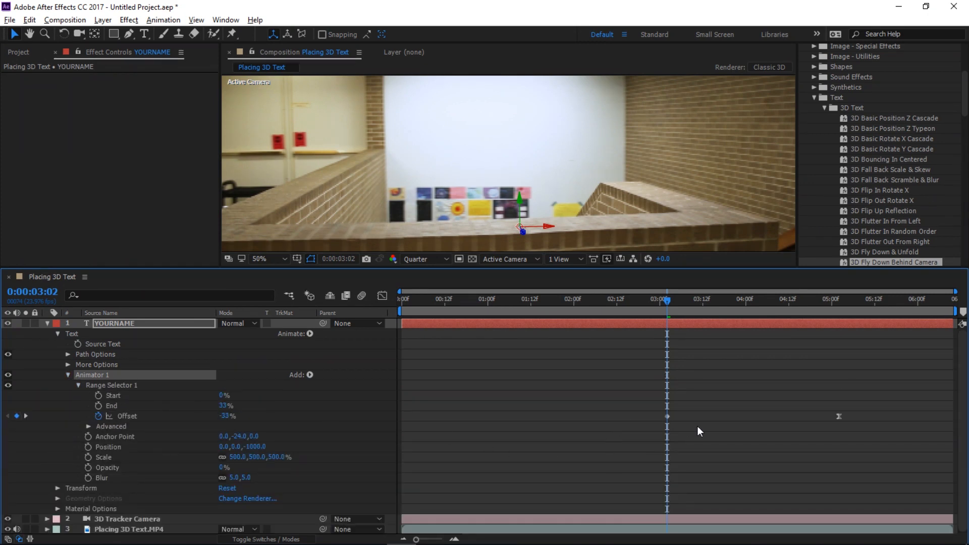
{"action": "left_click_drag", "start_coordinate": [681, 303], "coordinate": [686, 302]}
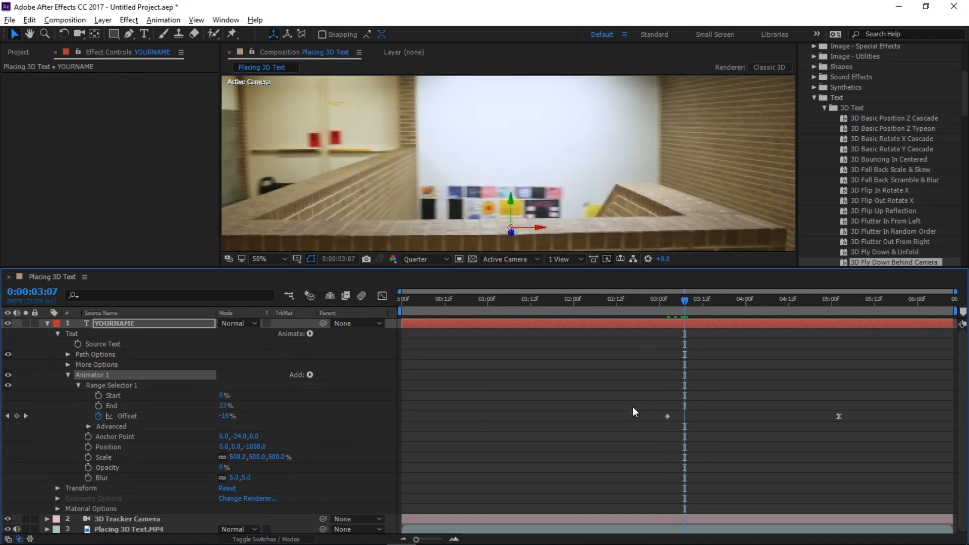
{"action": "left_click_drag", "start_coordinate": [623, 392], "coordinate": [875, 442]}
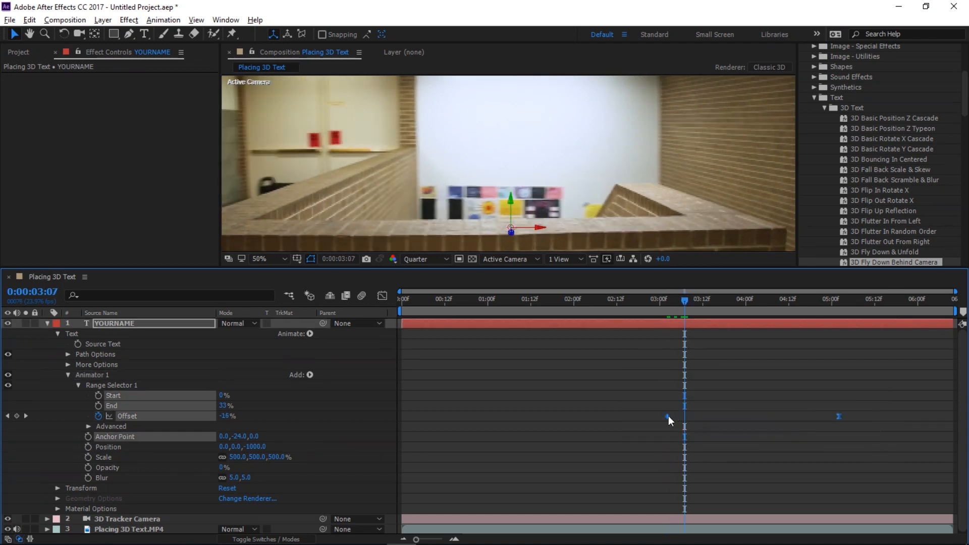
{"action": "left_click_drag", "start_coordinate": [668, 416], "coordinate": [529, 416]}
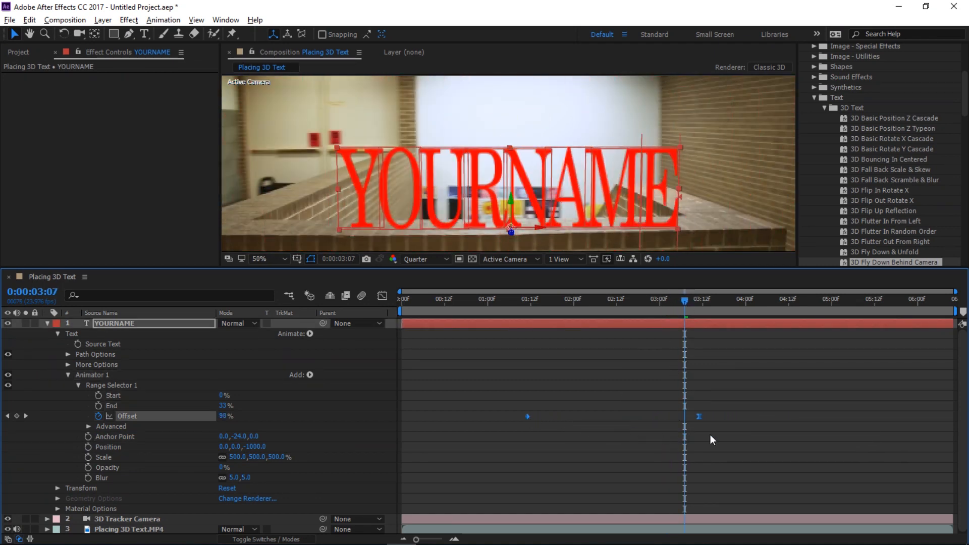
{"action": "left_click", "coordinate": [769, 398]}
Move the final Offset keyframe later to about 5:18, return to the start, and collapse the text layer
{"action": "left_click_drag", "start_coordinate": [699, 417], "coordinate": [896, 414]}
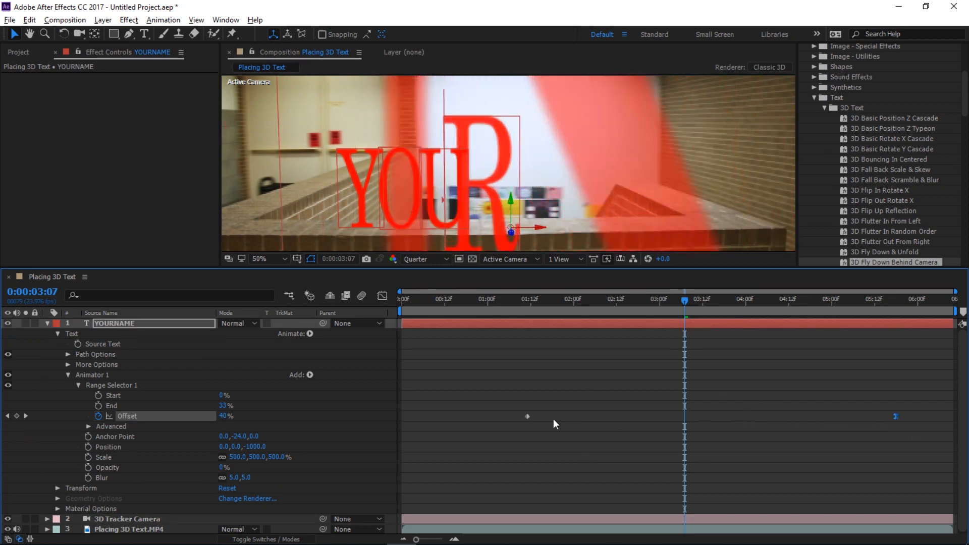
{"action": "left_click_drag", "start_coordinate": [615, 310], "coordinate": [399, 329]}
{"action": "left_click", "coordinate": [48, 323]}
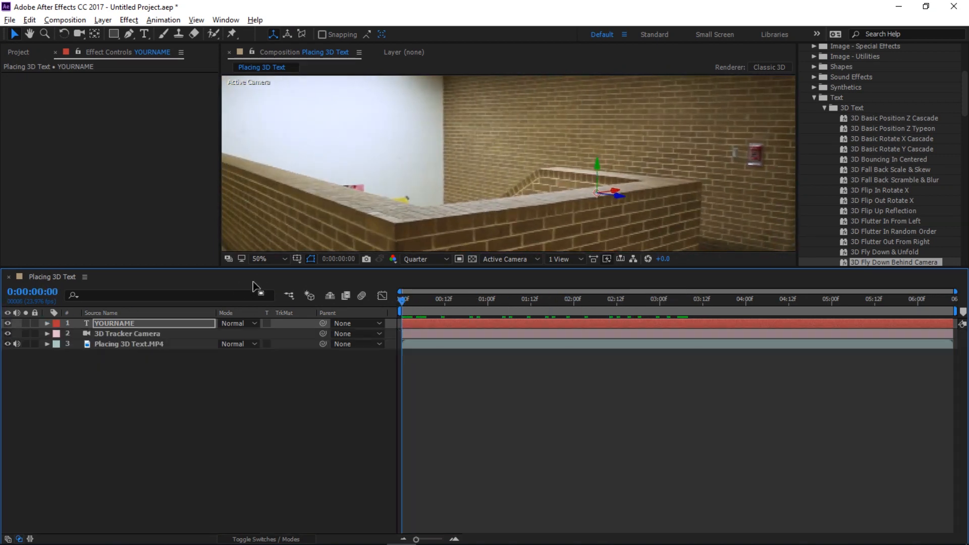
Preview the composition's text animation from the beginning
{"action": "left_click_drag", "start_coordinate": [258, 267], "coordinate": [264, 373]}
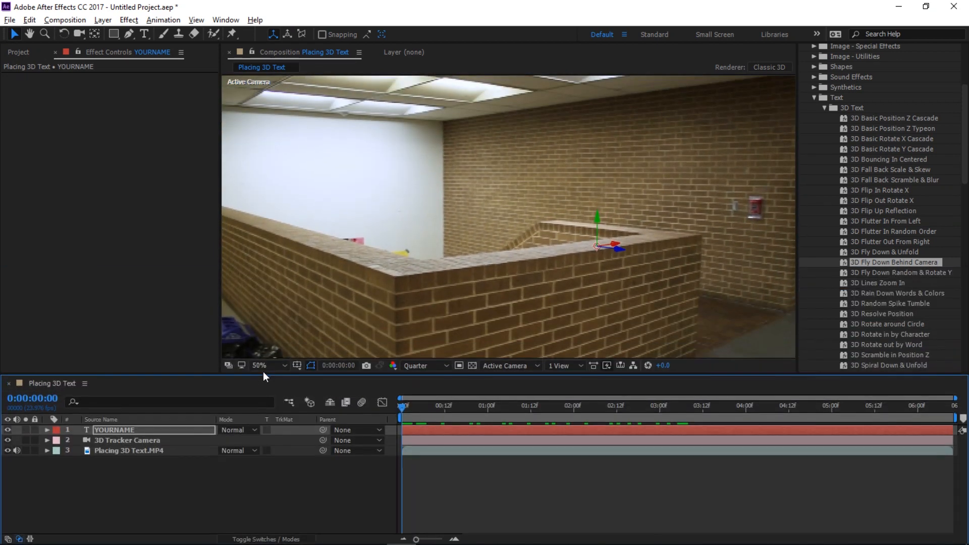
{"action": "key", "text": "space"}
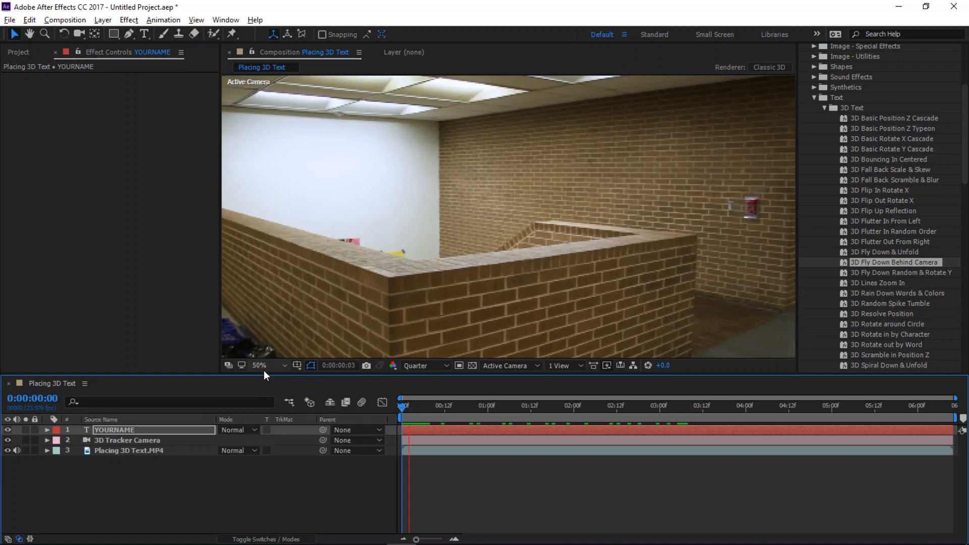
{"action": "key", "text": "space"}
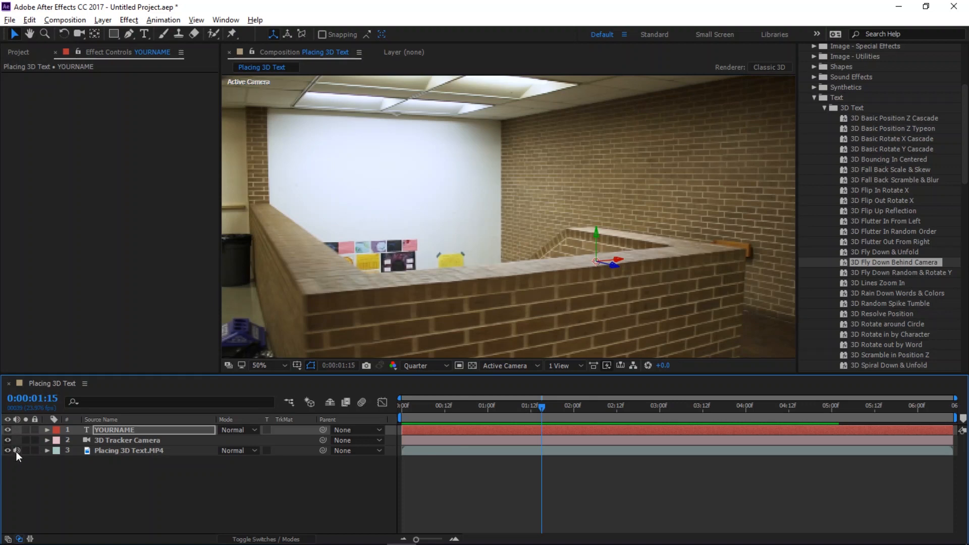
{"action": "left_click_drag", "start_coordinate": [529, 402], "coordinate": [384, 421]}
{"action": "key", "text": "space"}
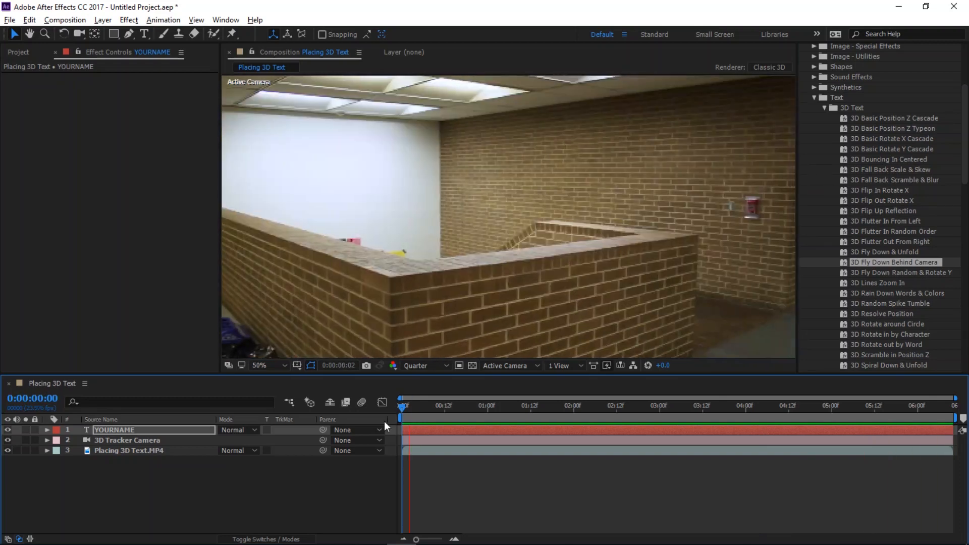
{"action": "key", "text": "space"}
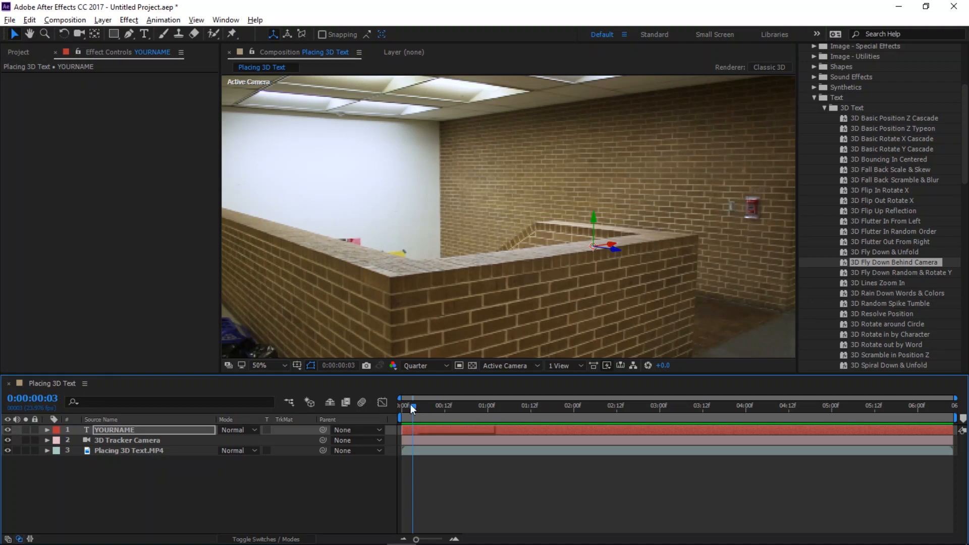
Open the Export options to export the finished composition
{"action": "left_click", "coordinate": [9, 20]}
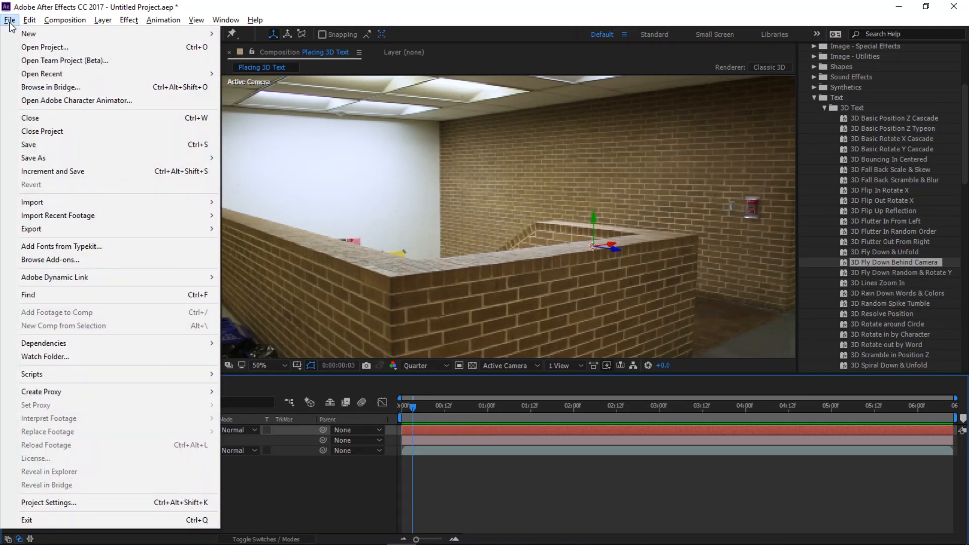
{"action": "mouse_move", "coordinate": [59, 230]}
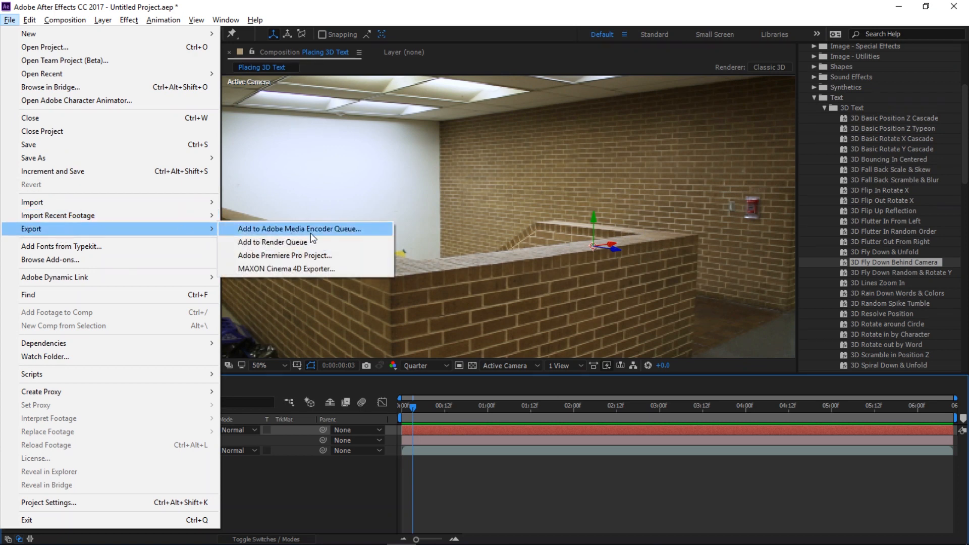